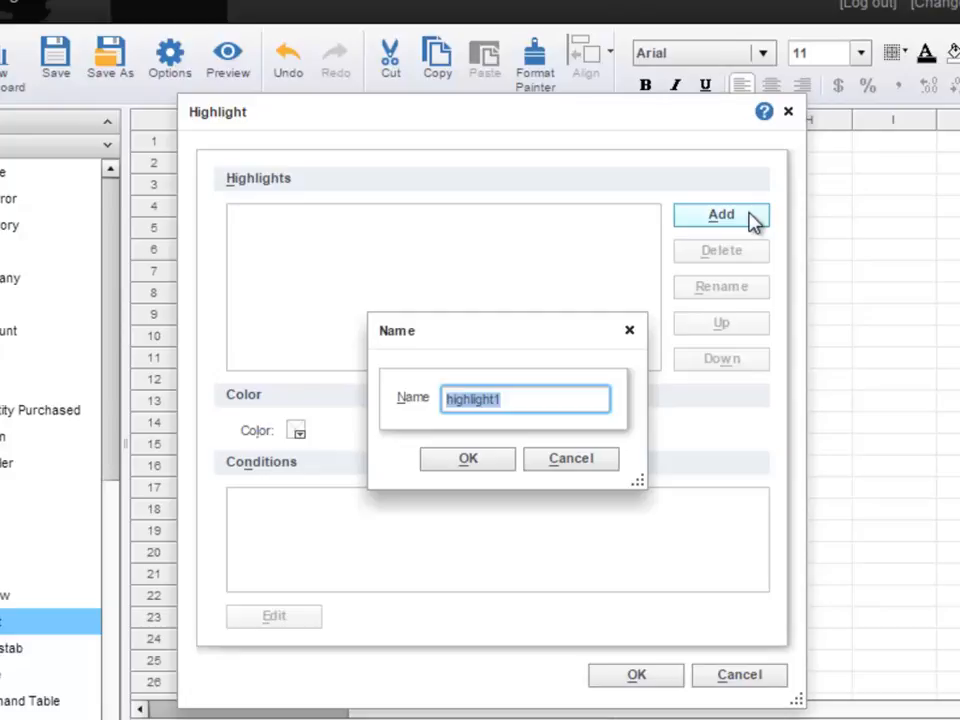
- Name the new chart highlight lessthan0 and set its color to red
type("lessth")
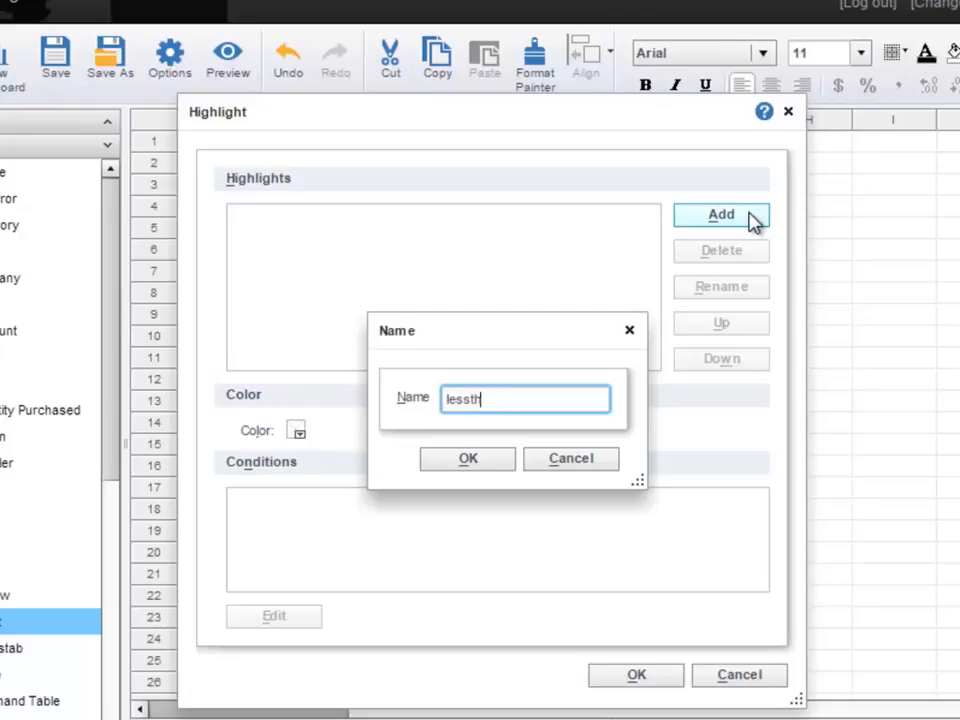
type("an0")
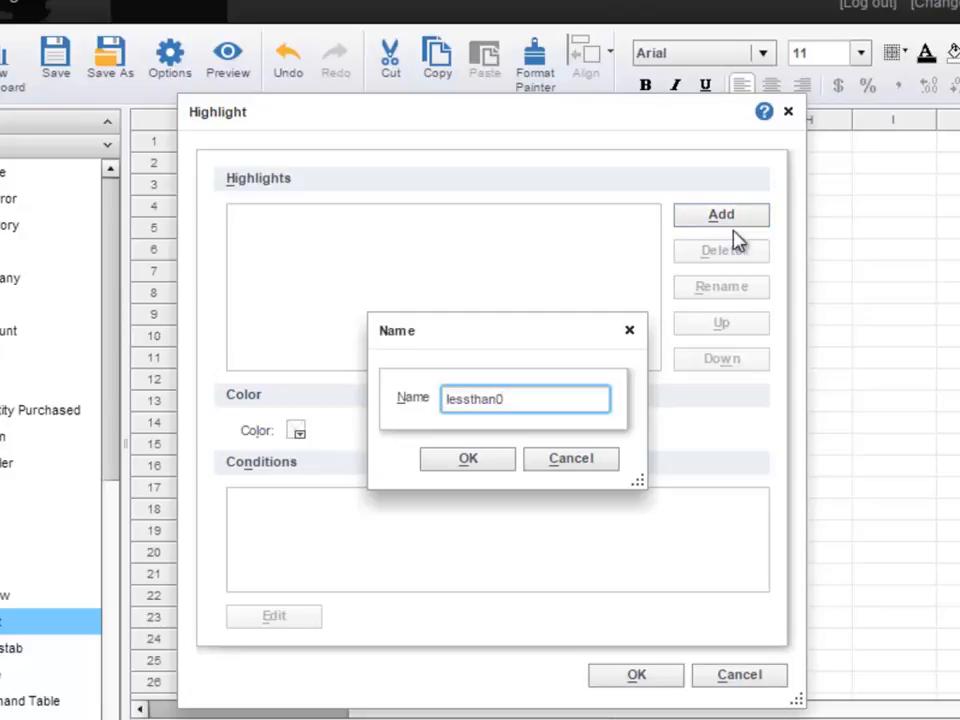
left_click(494, 473)
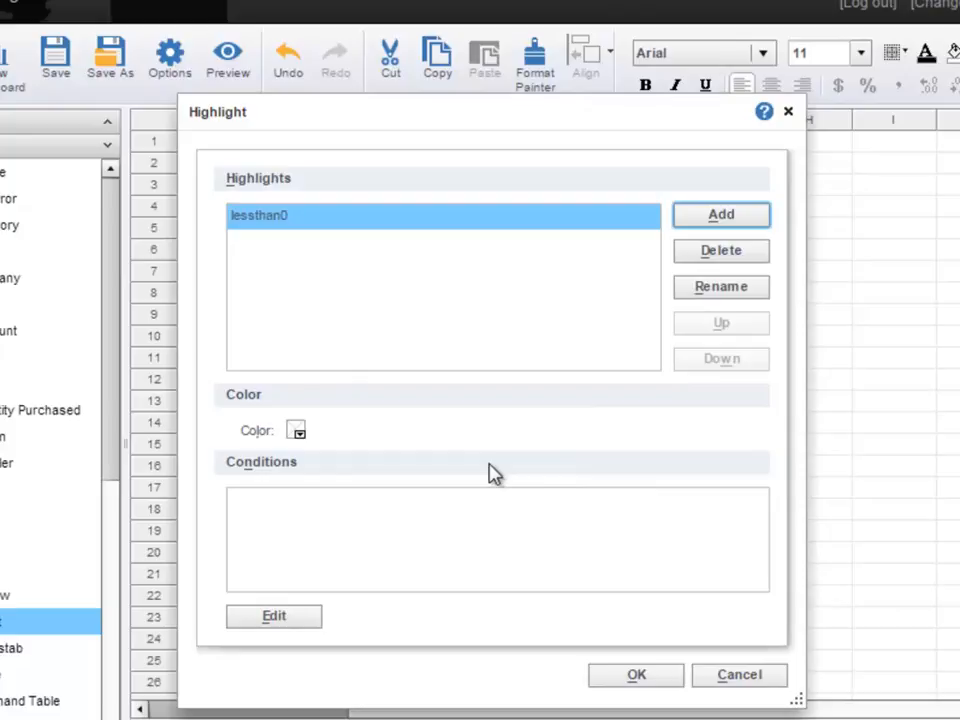
left_click(297, 431)
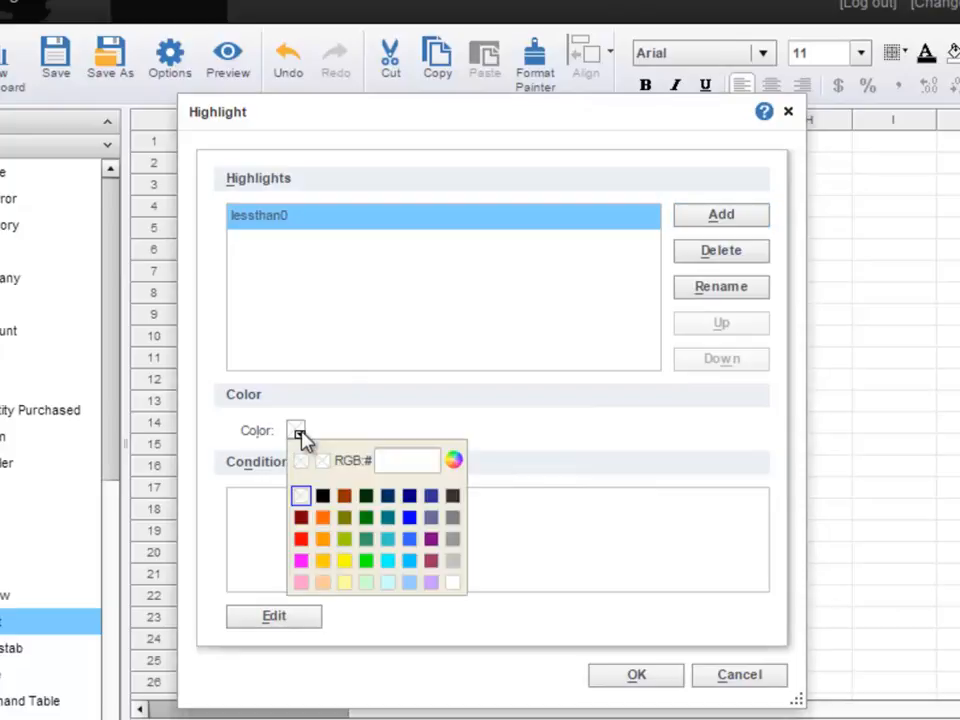
left_click(301, 539)
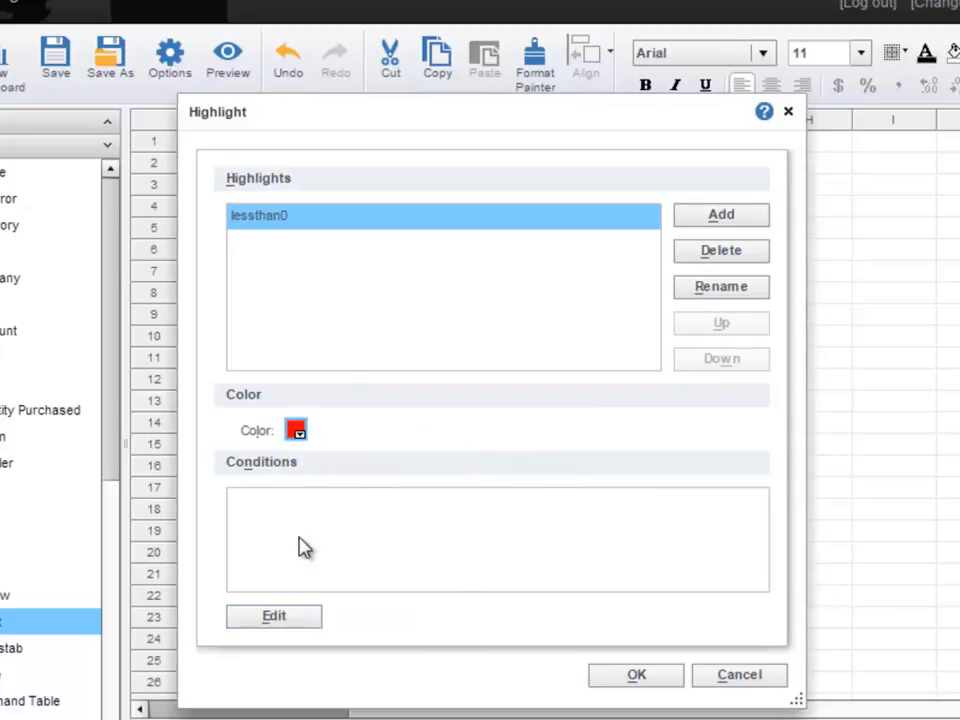
- Give the lessthan0 highlight the condition "% Change from previous: Sum(Total) is less than 0" and apply it to the chart
left_click(308, 622)
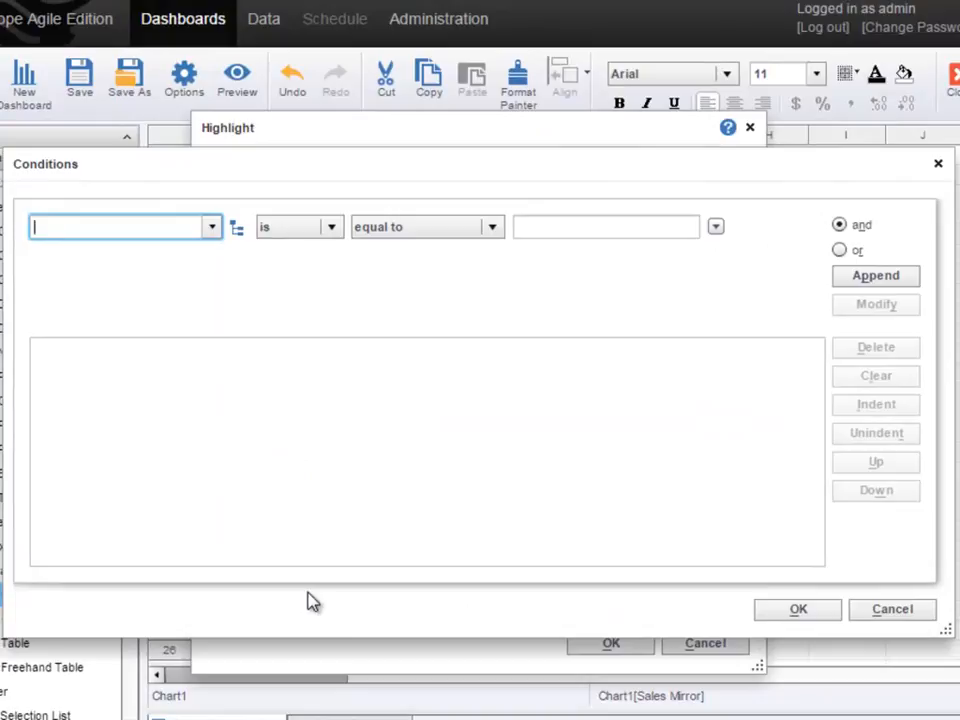
left_click(213, 227)
left_click(208, 249)
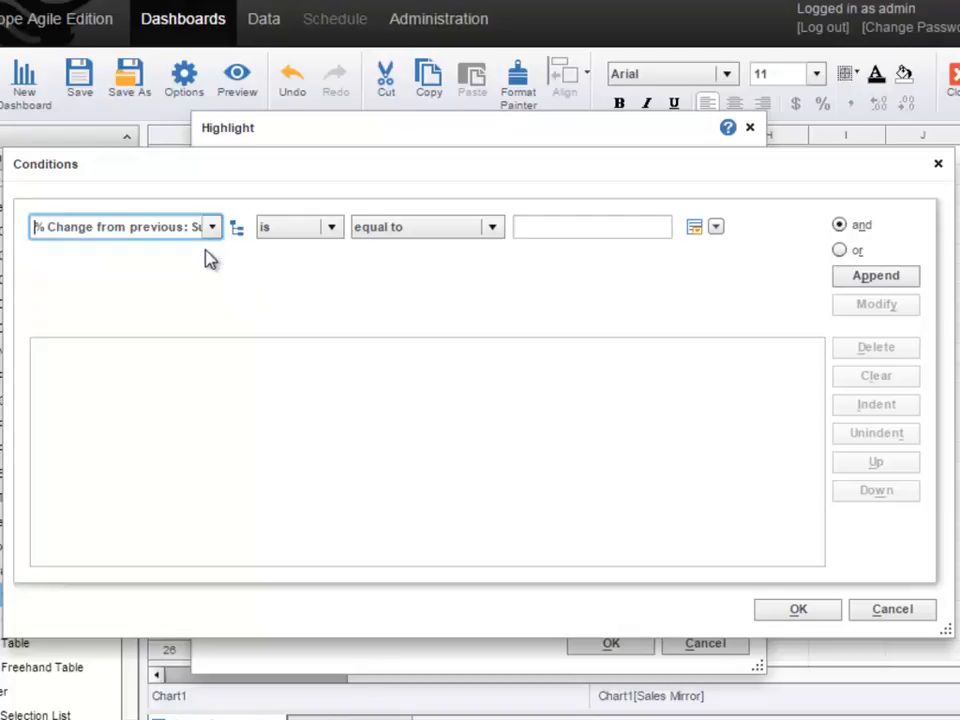
left_click(492, 228)
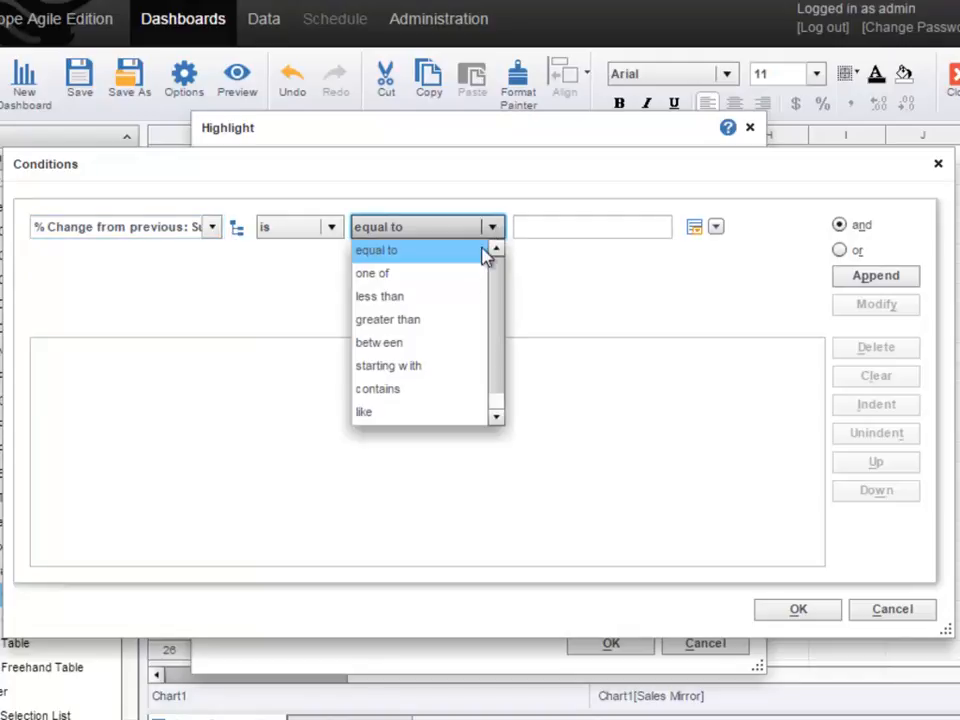
left_click(450, 298)
left_click(555, 234)
type("0")
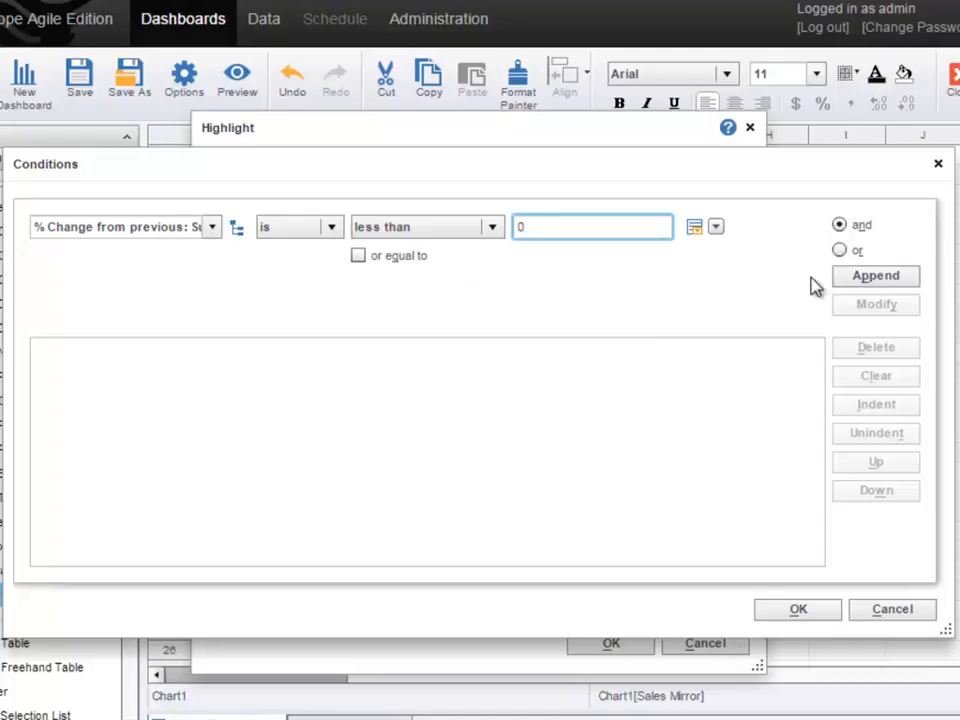
left_click(849, 279)
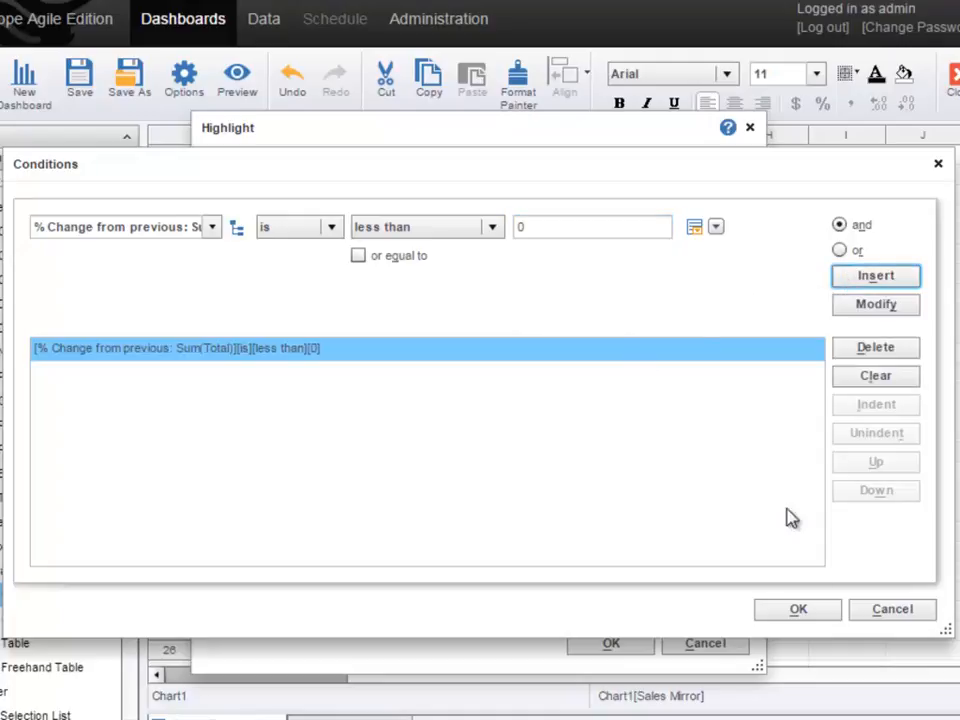
left_click(834, 615)
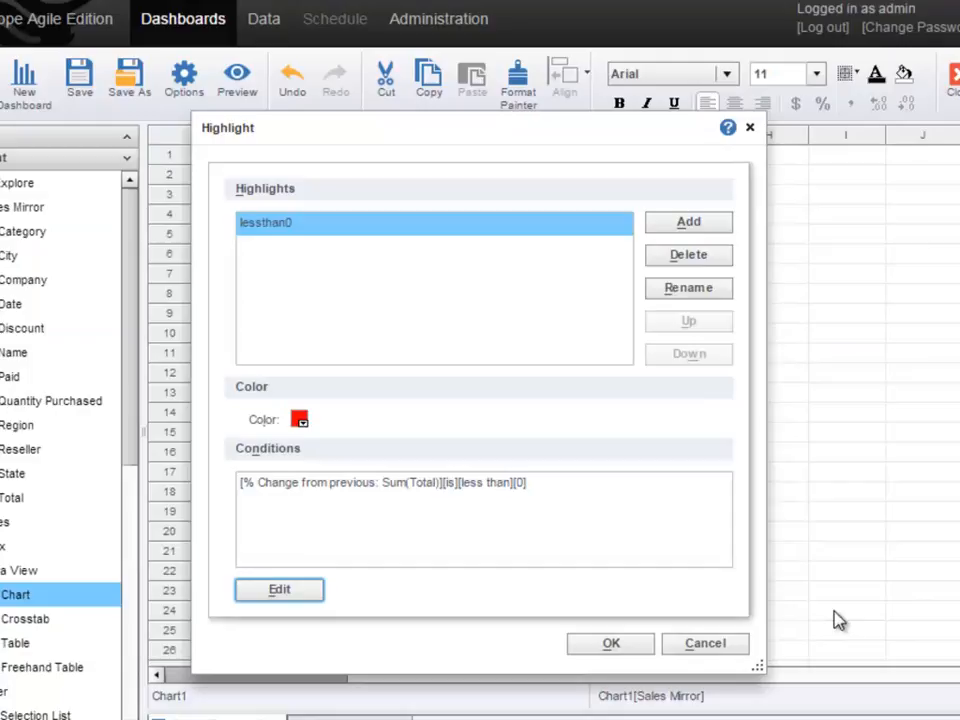
left_click(643, 646)
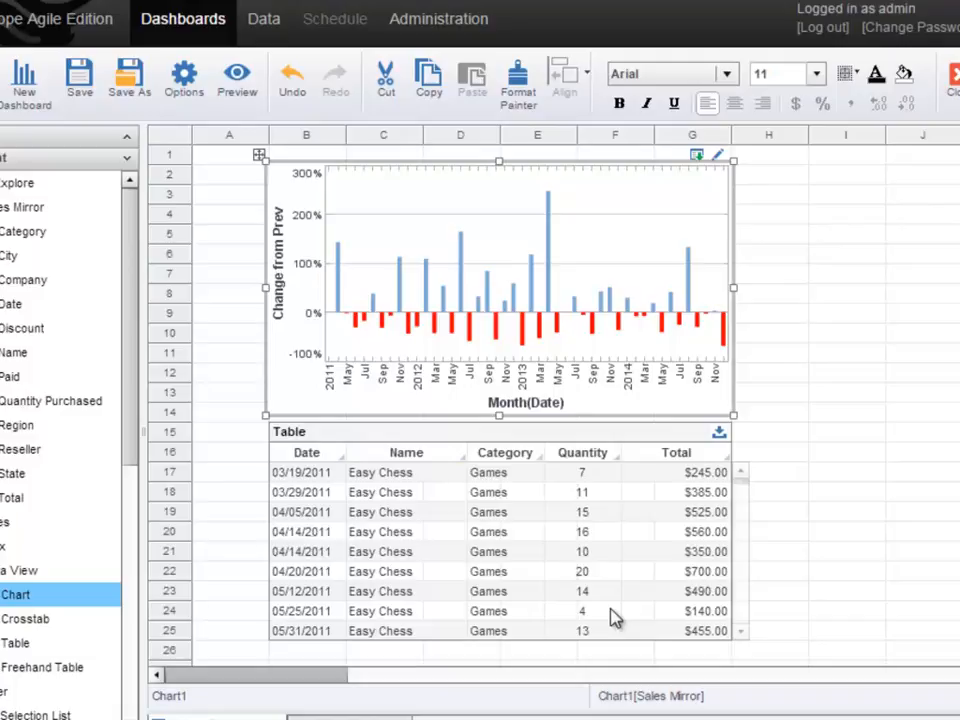
- Add a highlight named lessthan5 to the detail cells of the table's Quantity column
left_click(618, 551)
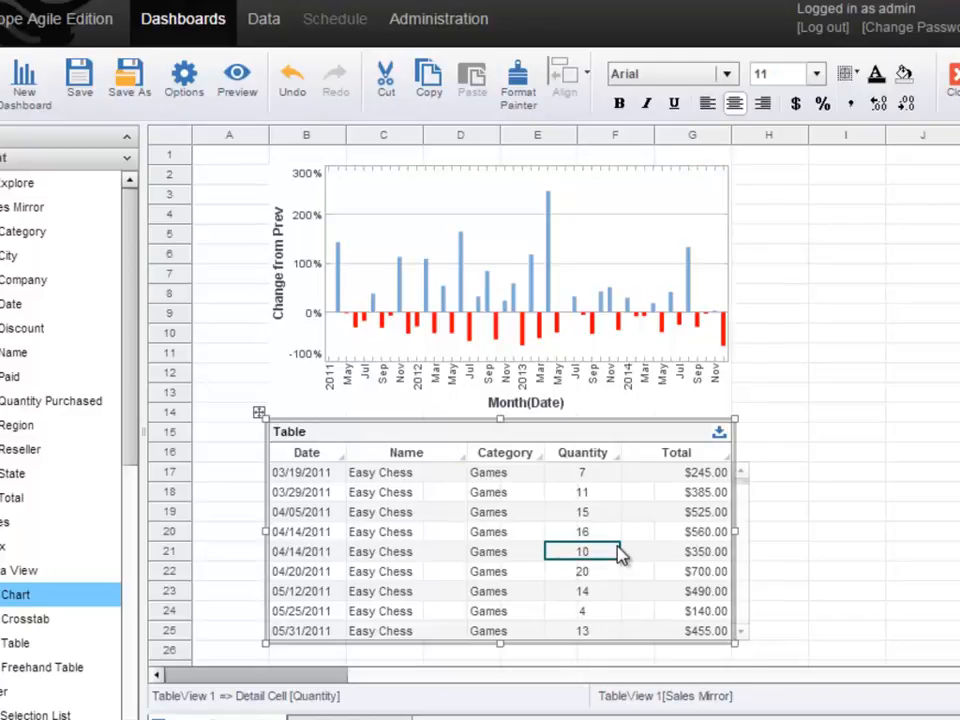
right_click(617, 547)
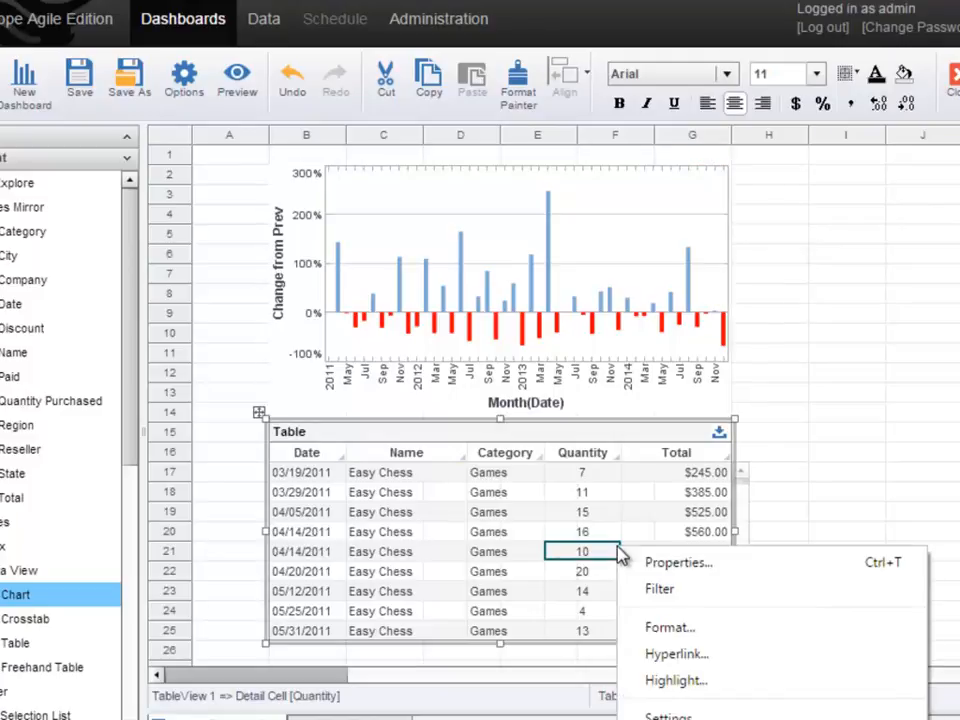
left_click(769, 681)
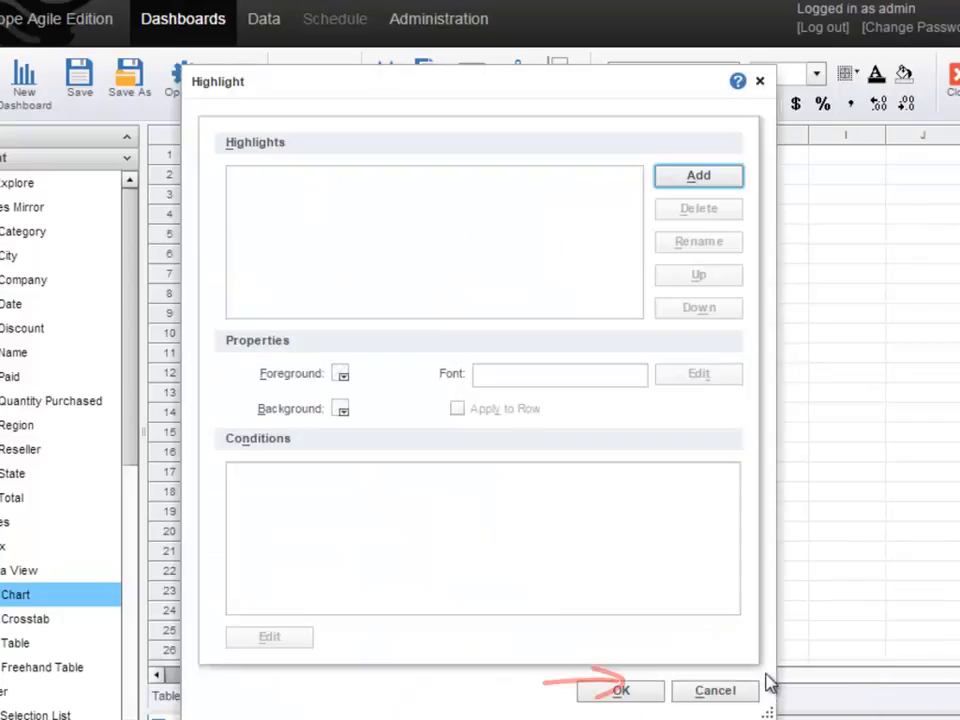
left_click(731, 180)
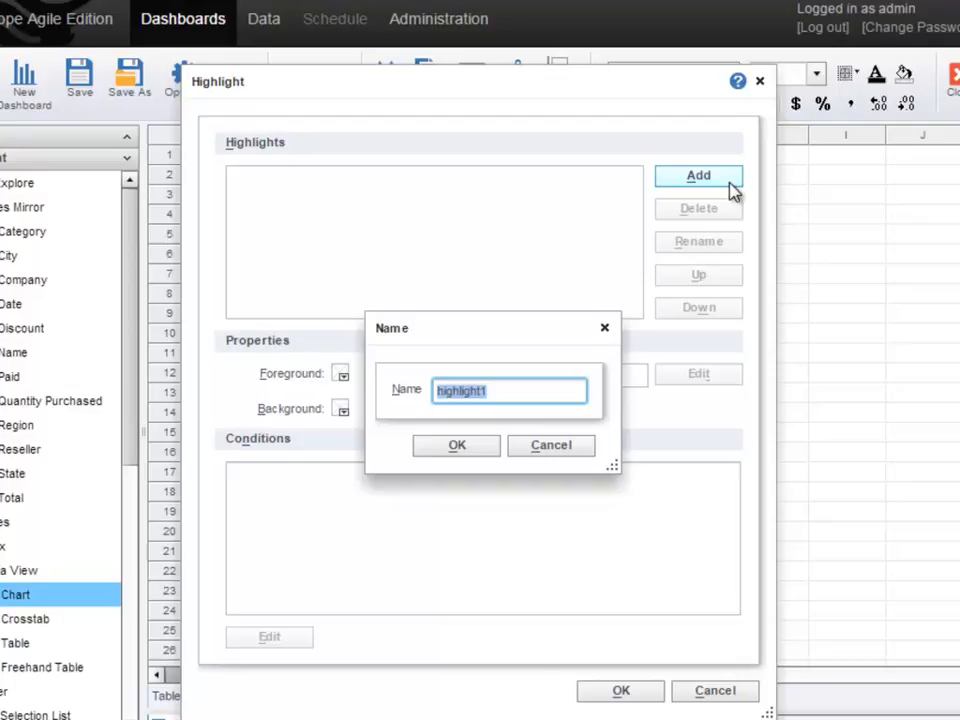
type("lessthan5")
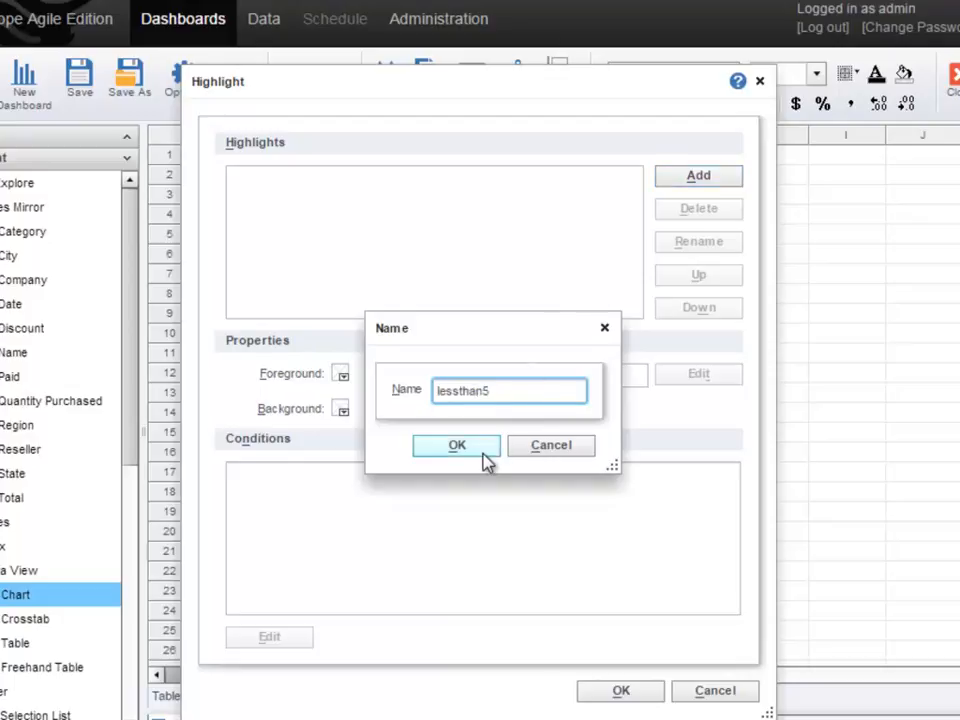
left_click(483, 453)
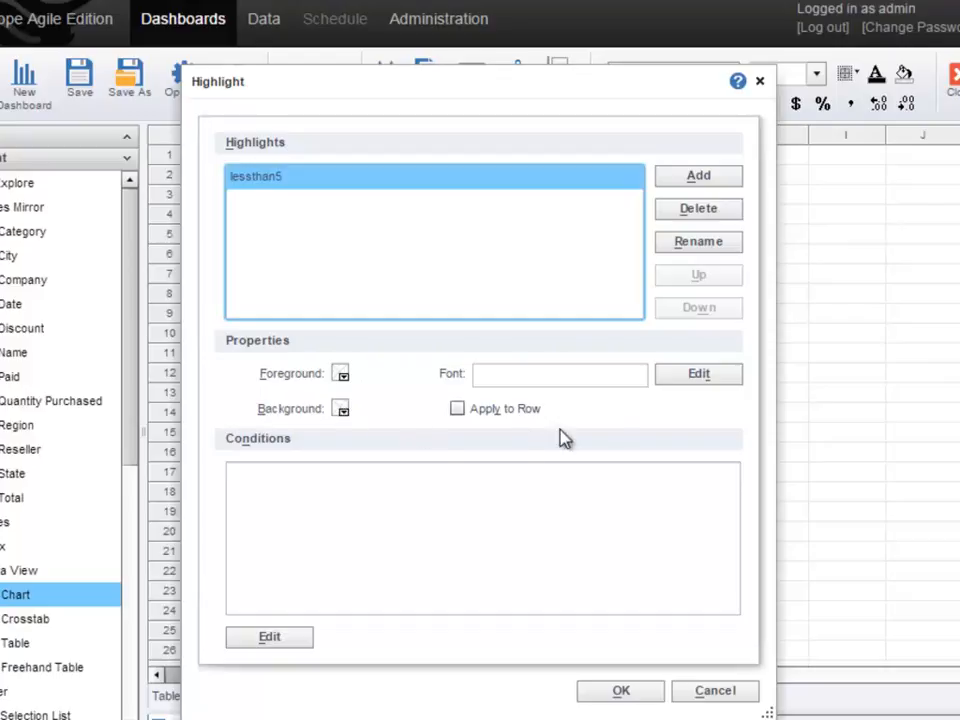
- View the lessthan5 highlight's font options without applying any, and set its foreground color to red
left_click(698, 374)
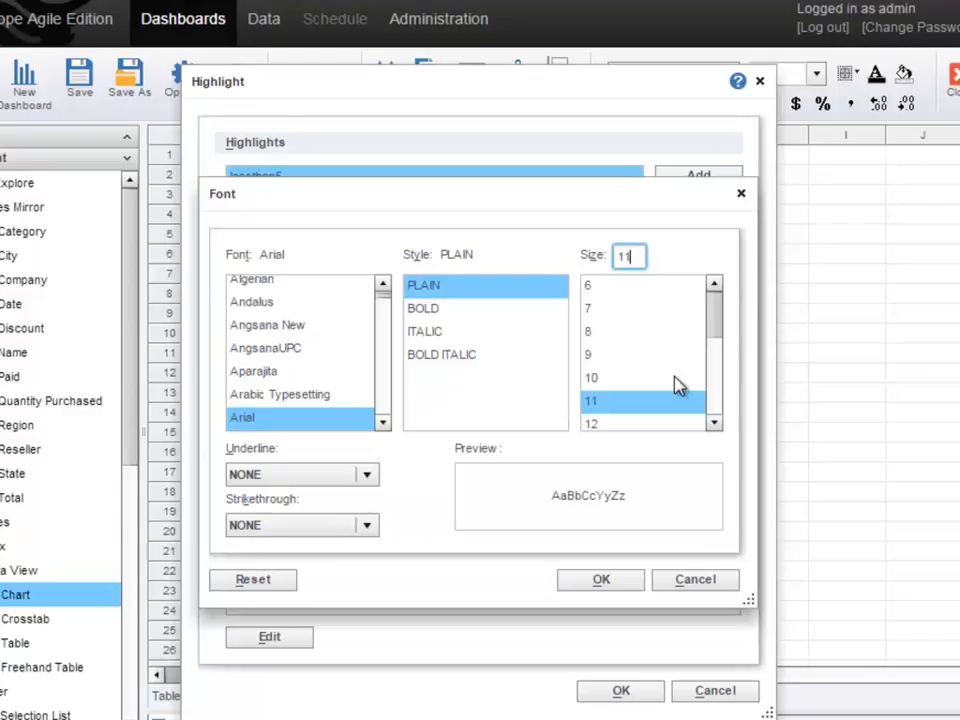
left_click(735, 583)
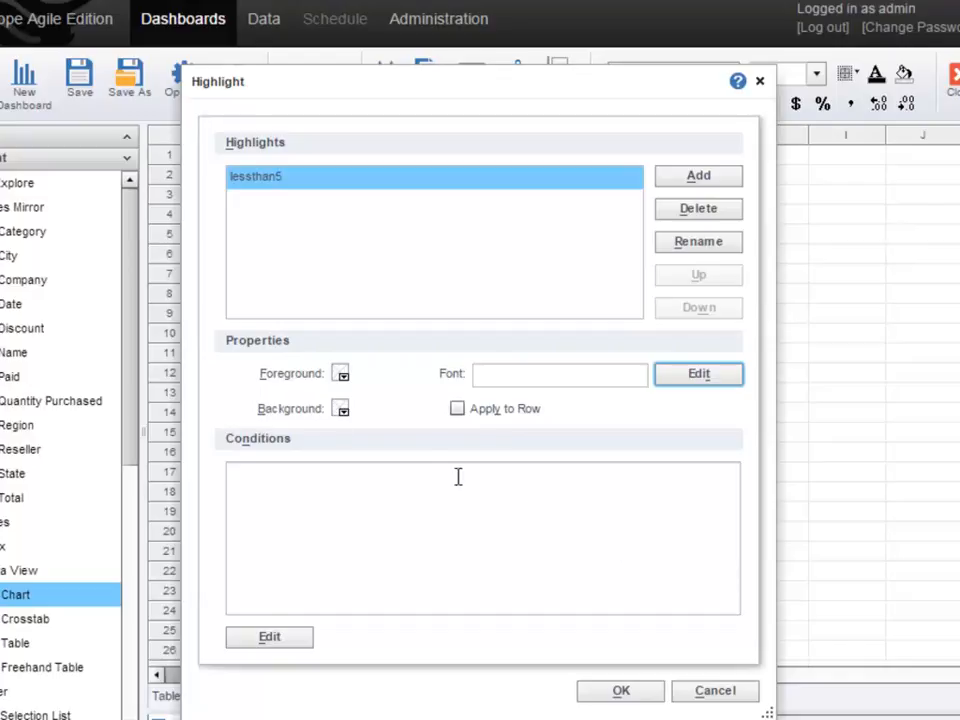
left_click(342, 378)
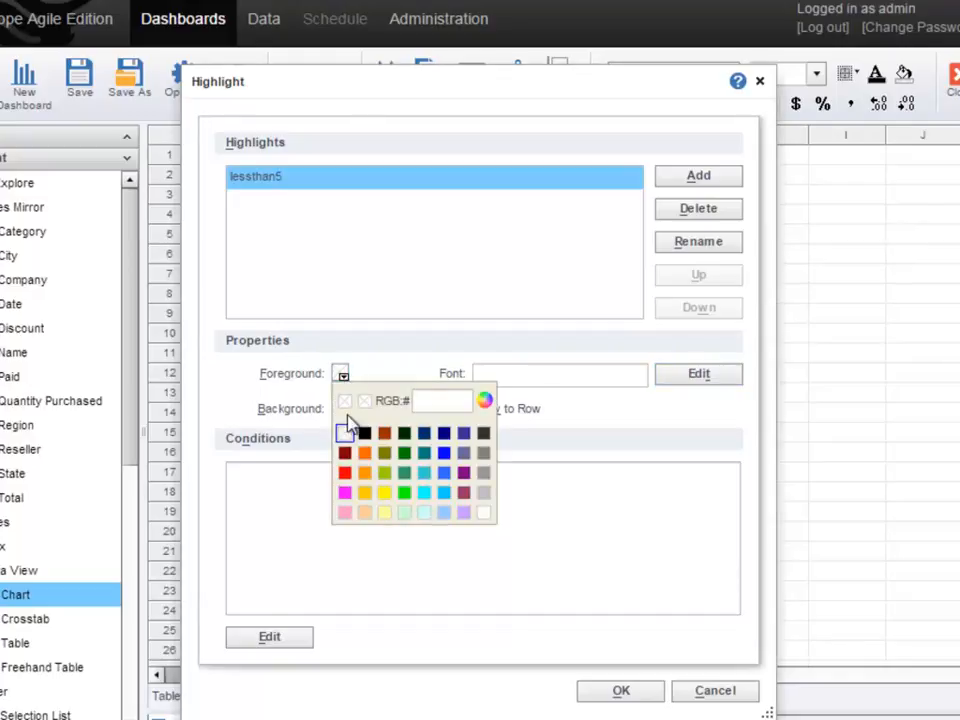
left_click(349, 473)
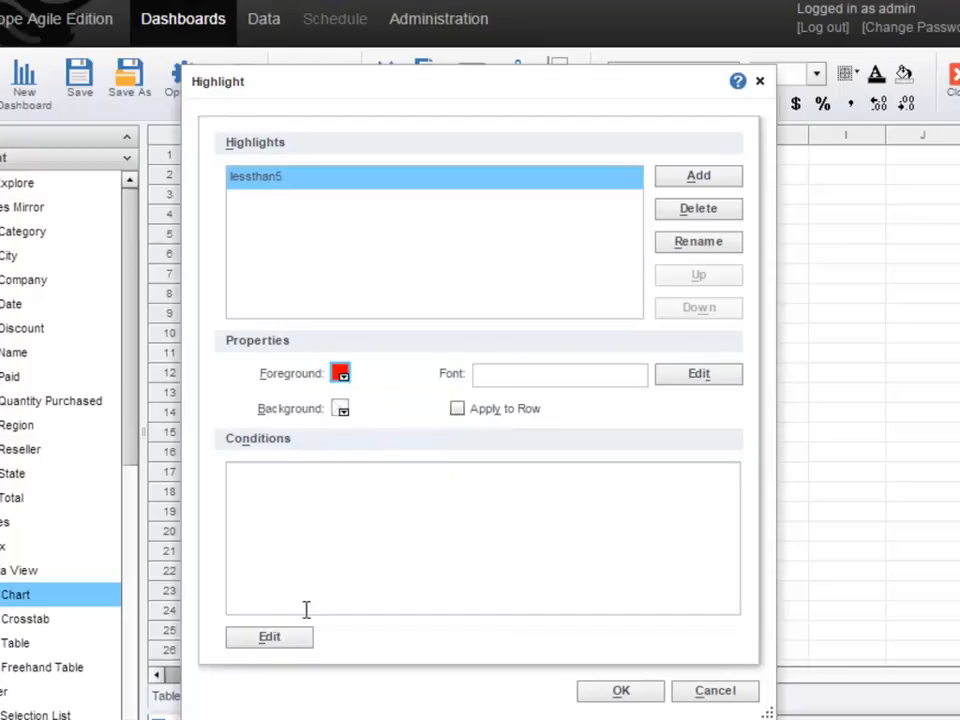
- Give the lessthan5 highlight the condition "Quantity Purchased is less than or equal to 5"
left_click(305, 641)
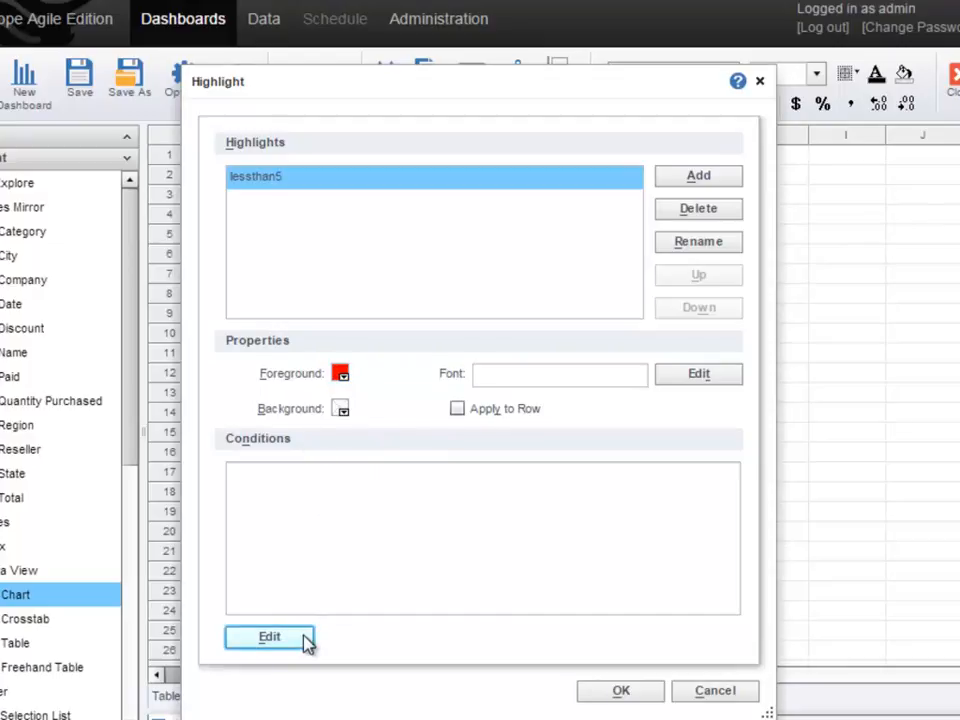
left_click(212, 227)
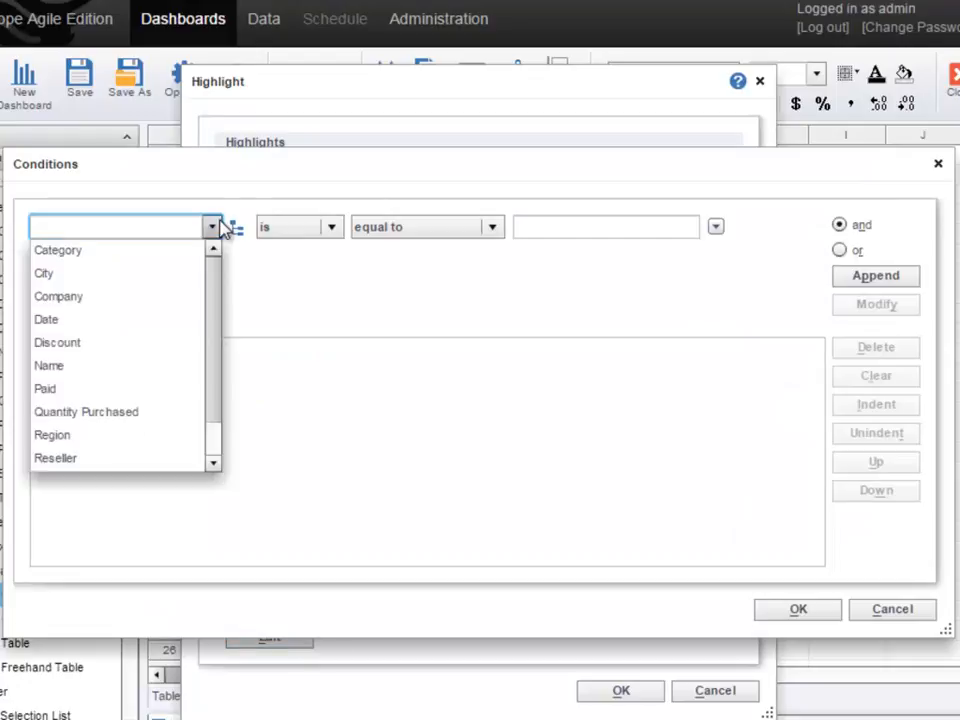
left_click(162, 413)
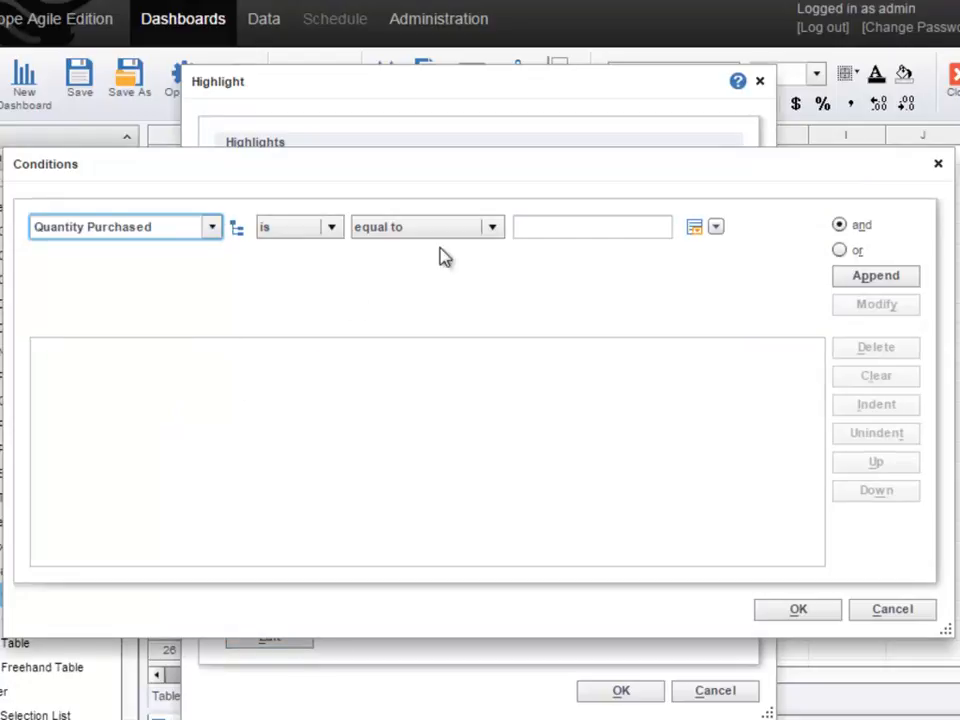
left_click(488, 230)
left_click(451, 298)
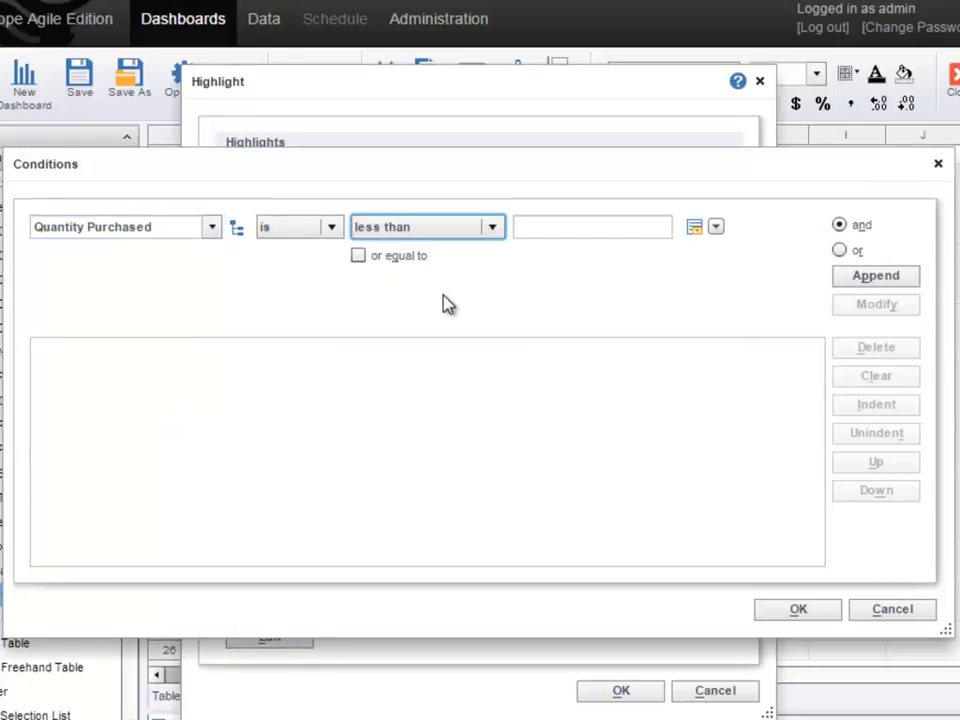
left_click(360, 257)
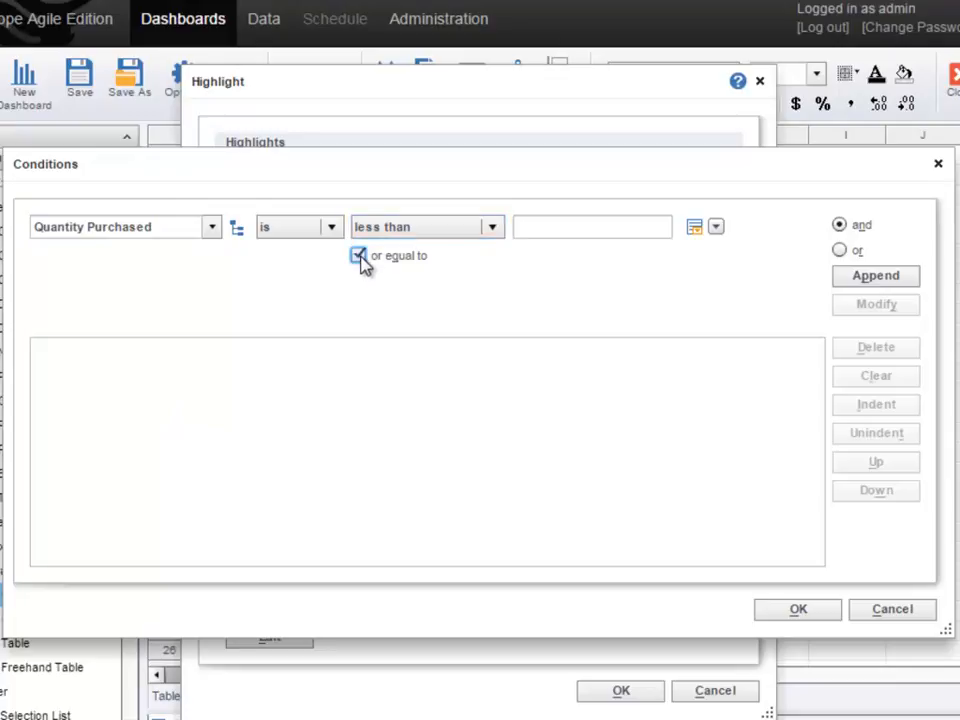
left_click(570, 227)
type("5")
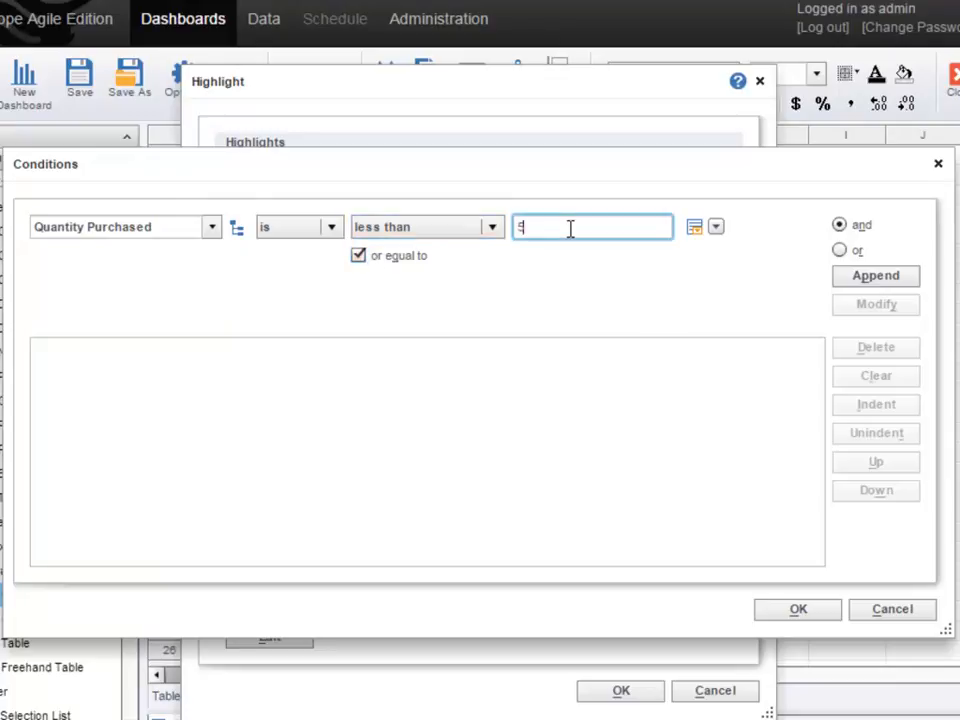
left_click(843, 277)
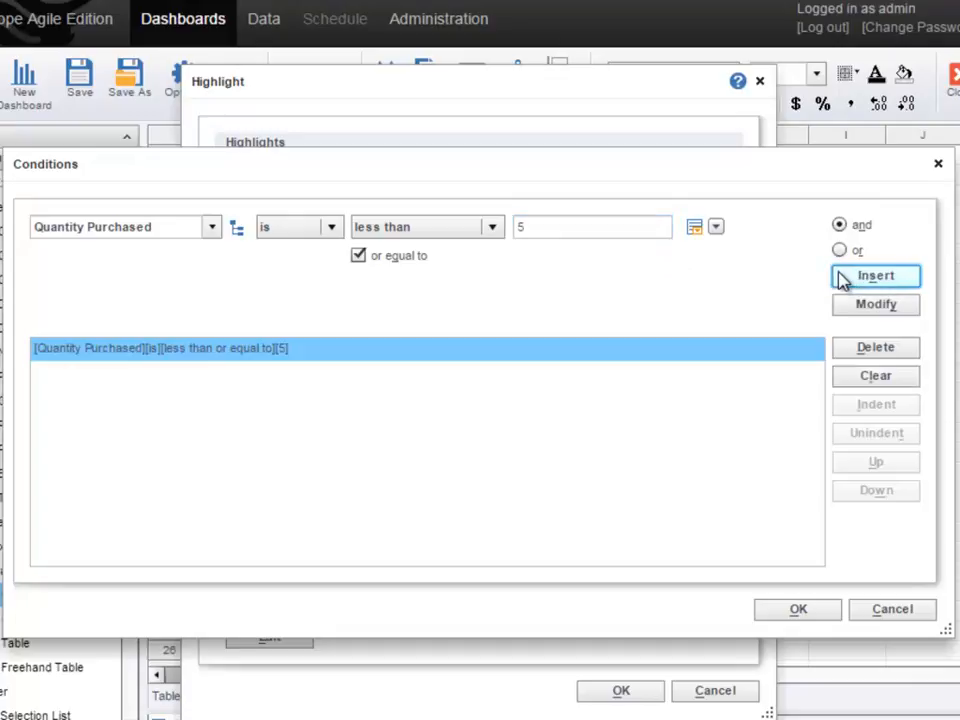
left_click(789, 611)
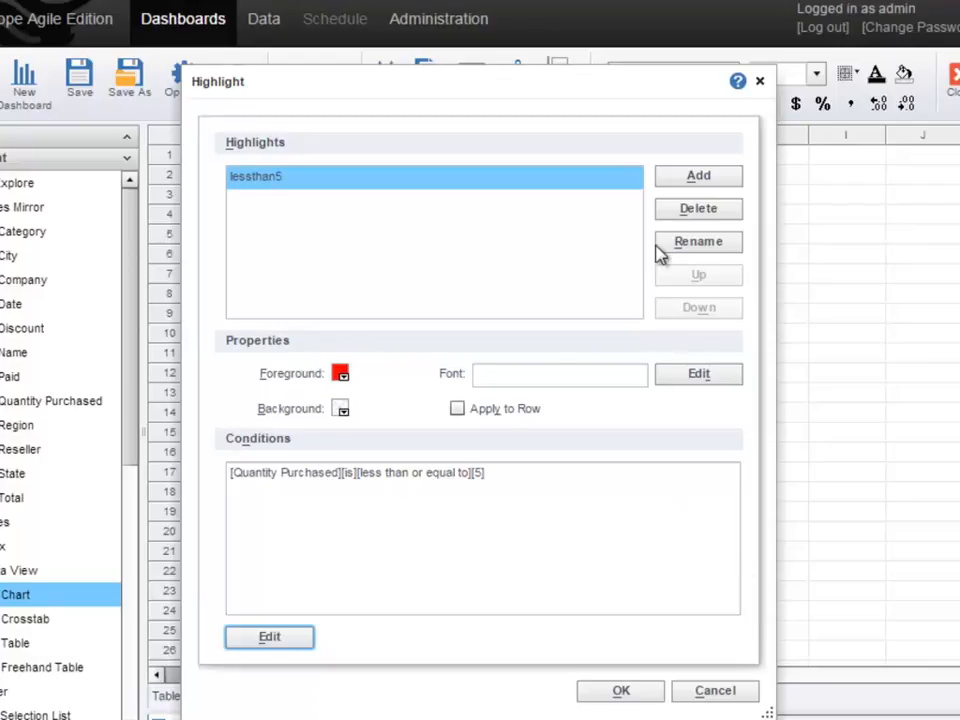
- Add a second Quantity highlight named lessthan10 and set its foreground color to yellow-orange
left_click(668, 178)
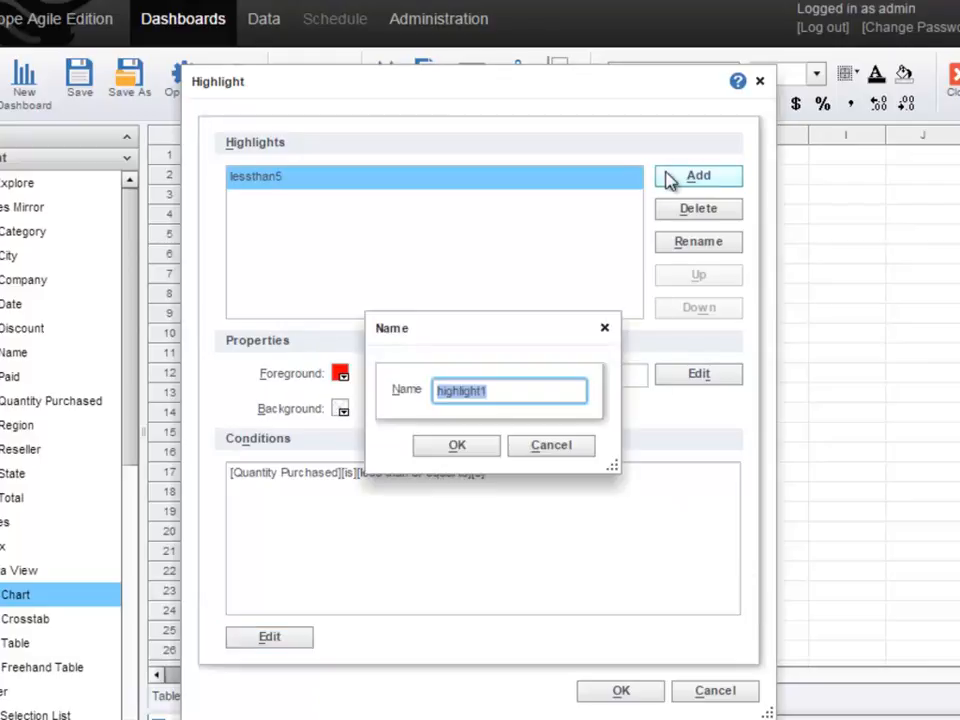
type("lessthan10")
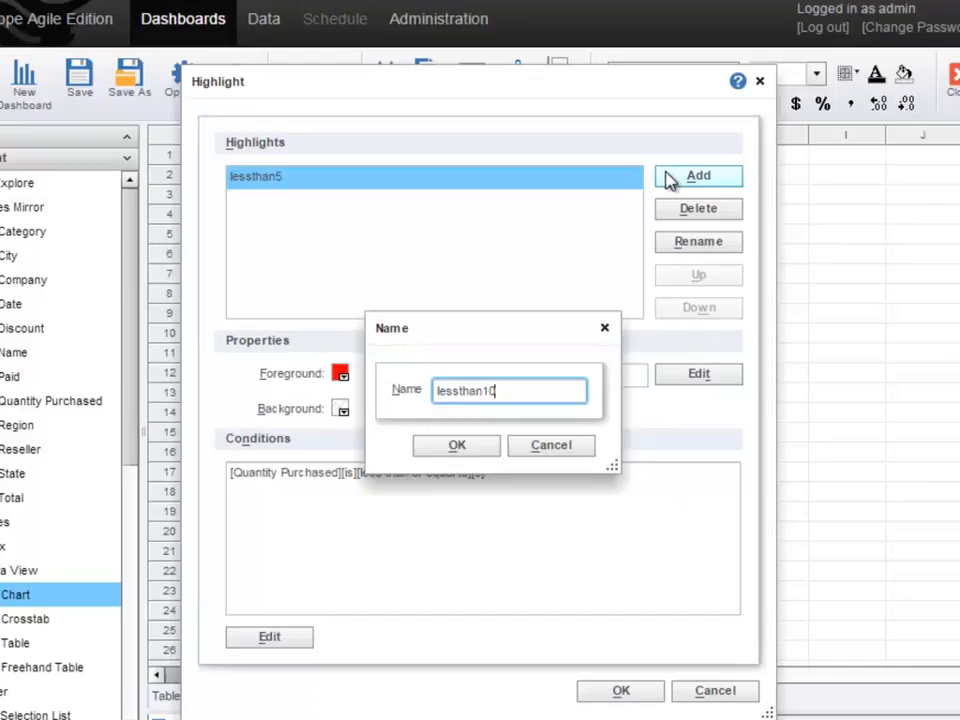
left_click(478, 449)
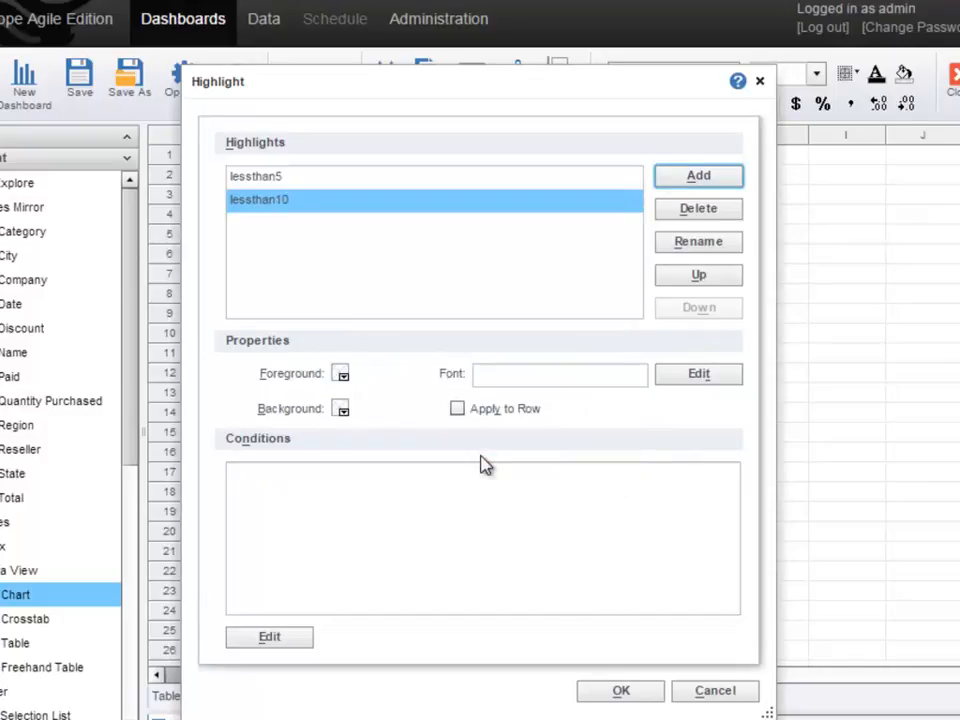
left_click(342, 376)
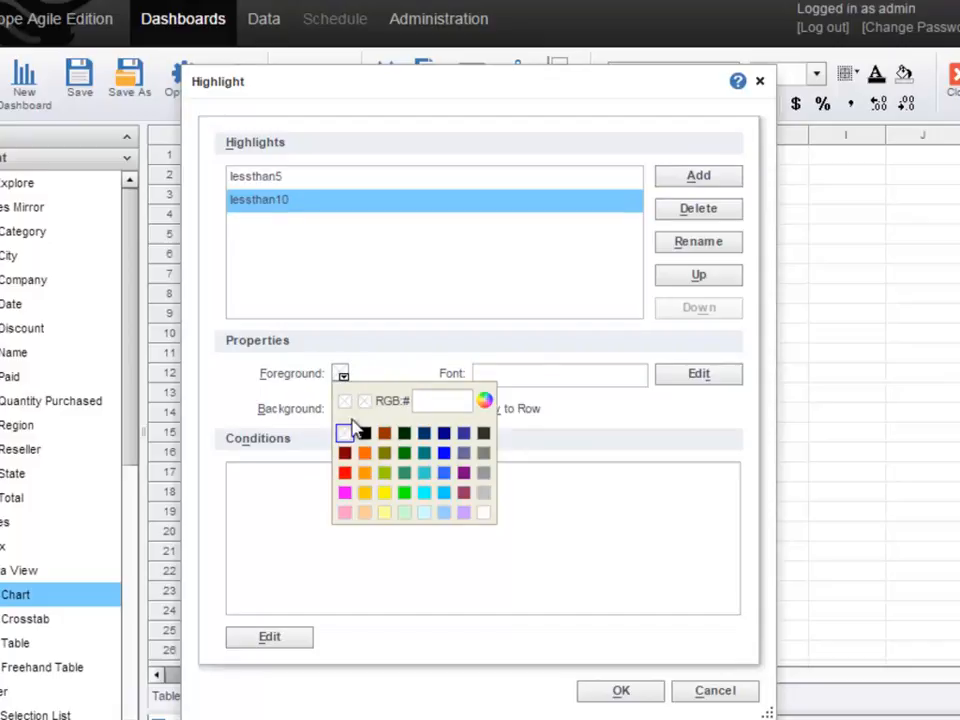
left_click(365, 493)
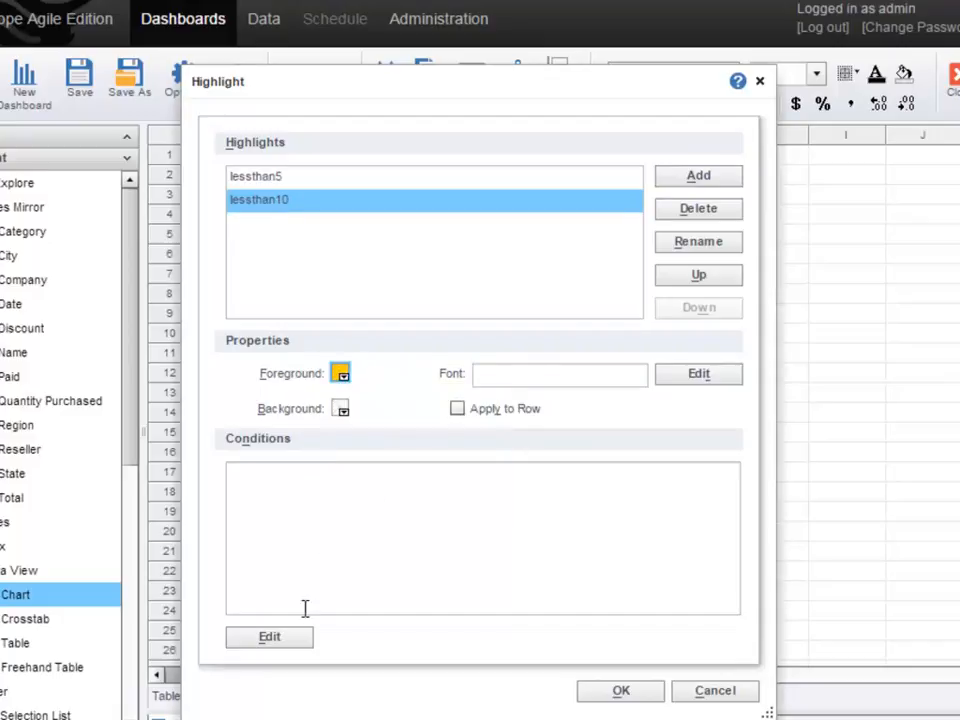
- Give the lessthan10 highlight the condition "Quantity Purchased is less than or equal to 10" and apply the table's highlights
left_click(299, 643)
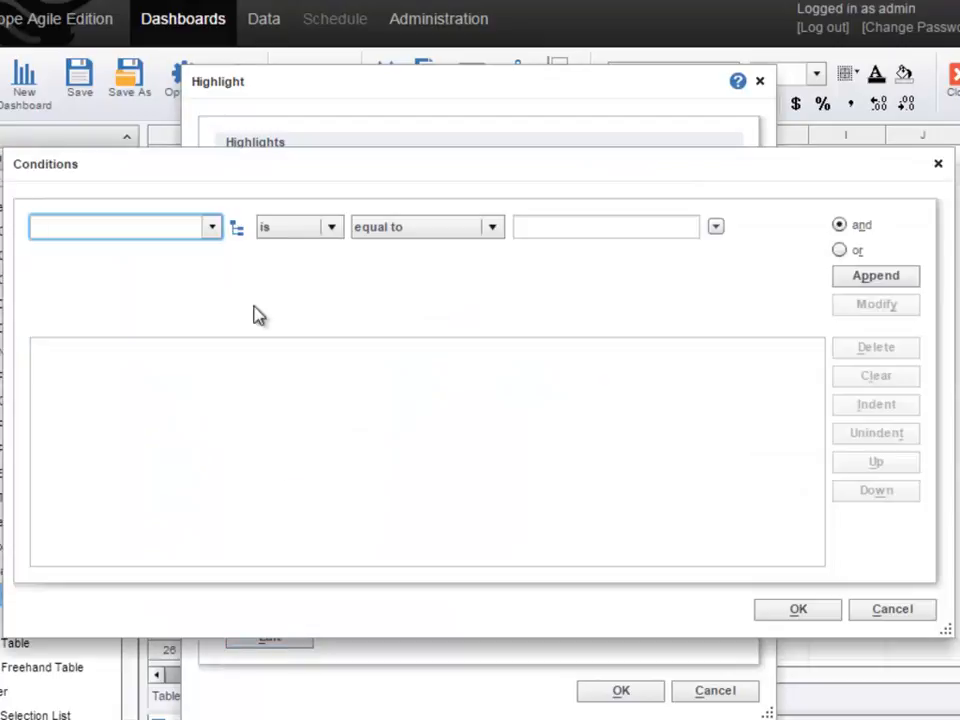
left_click(212, 227)
left_click(139, 413)
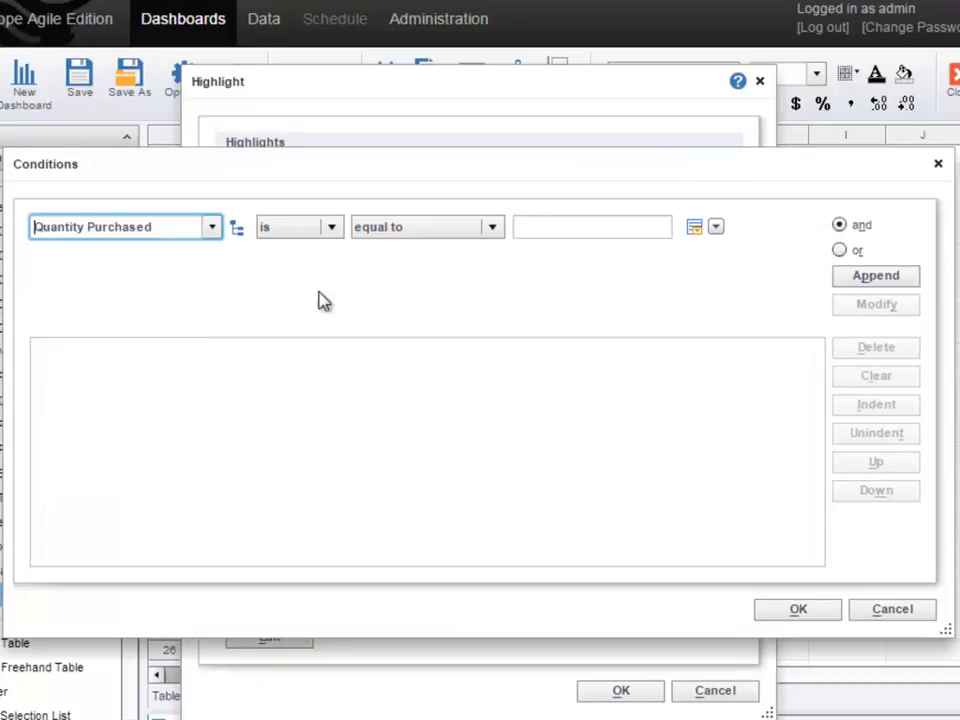
left_click(490, 228)
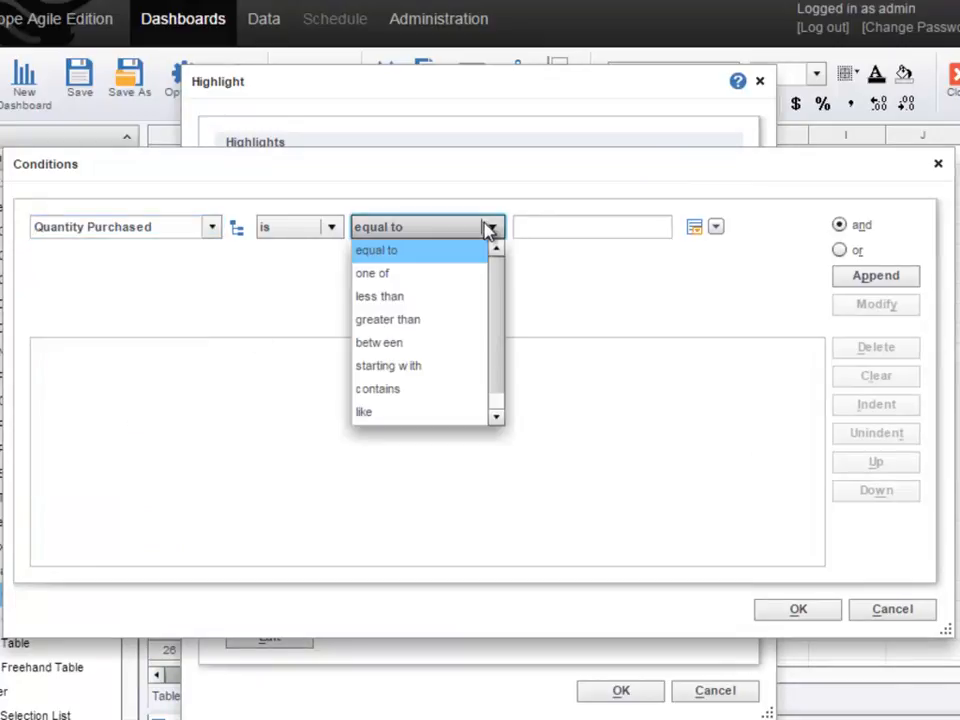
left_click(420, 296)
left_click(358, 255)
left_click(562, 224)
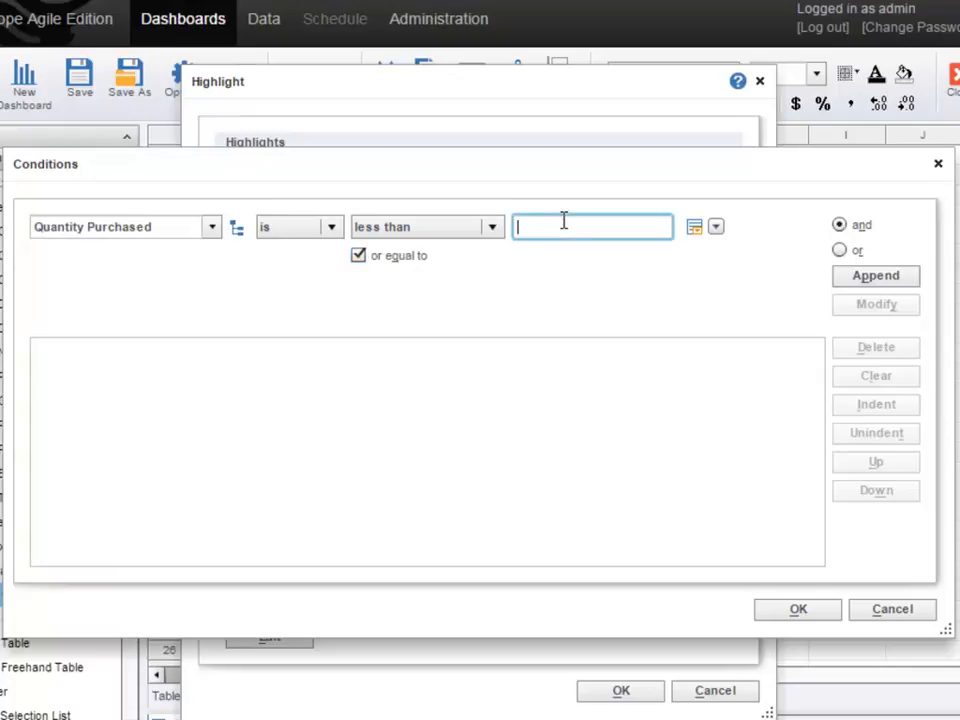
type("10")
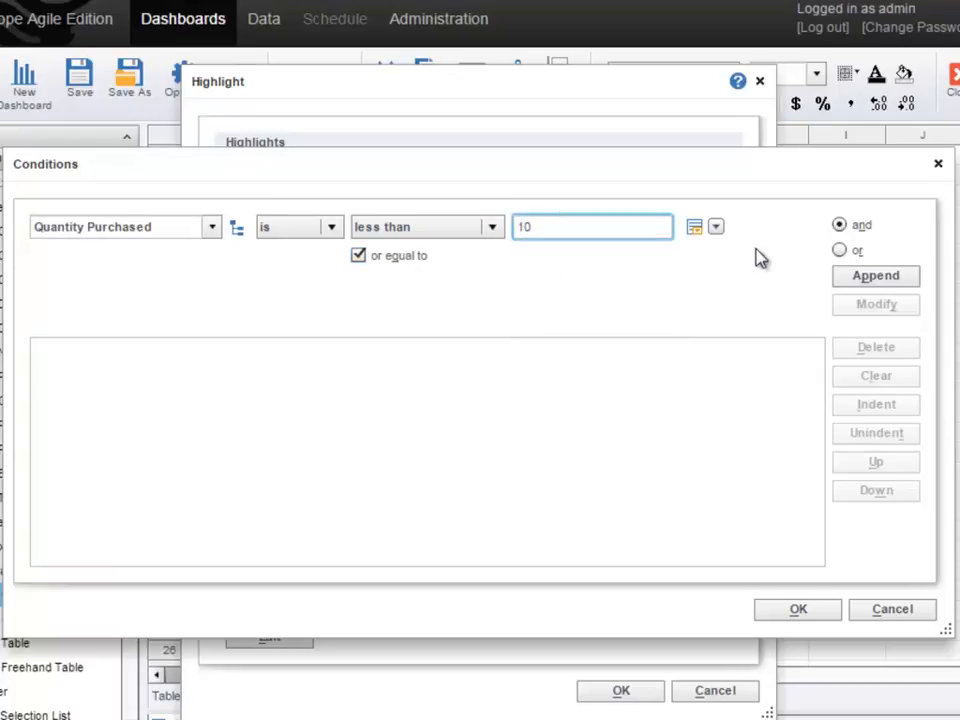
left_click(842, 280)
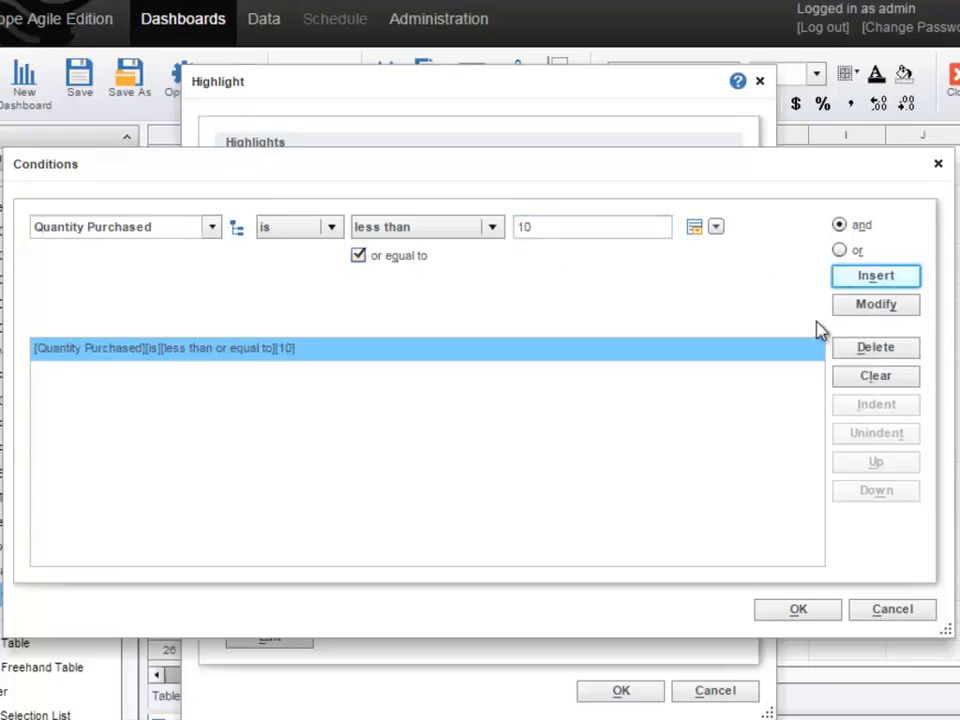
left_click(815, 618)
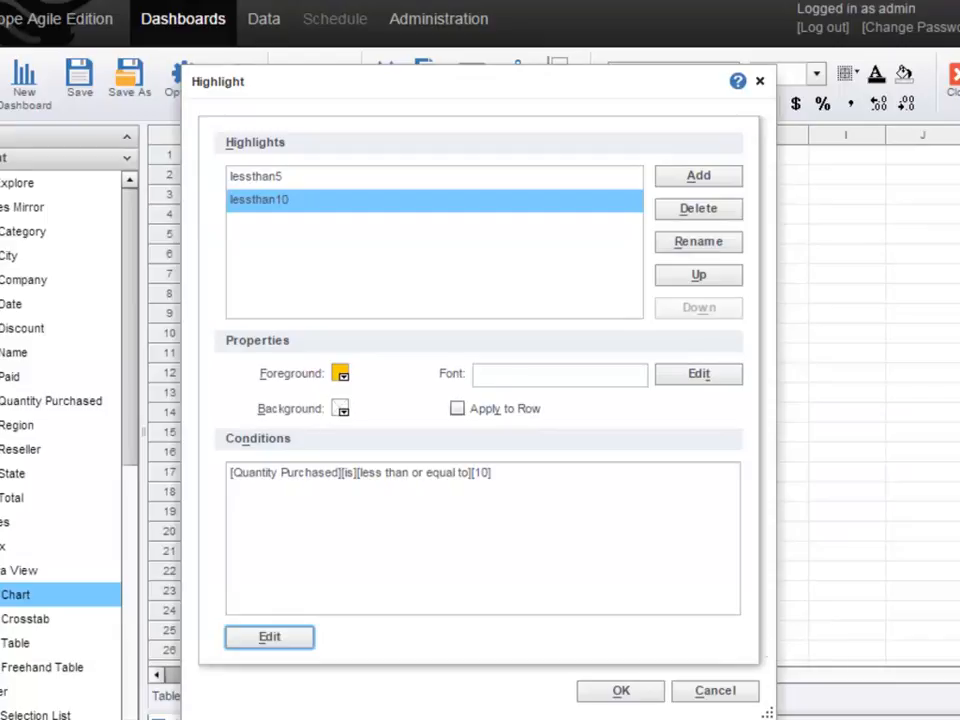
left_click(648, 692)
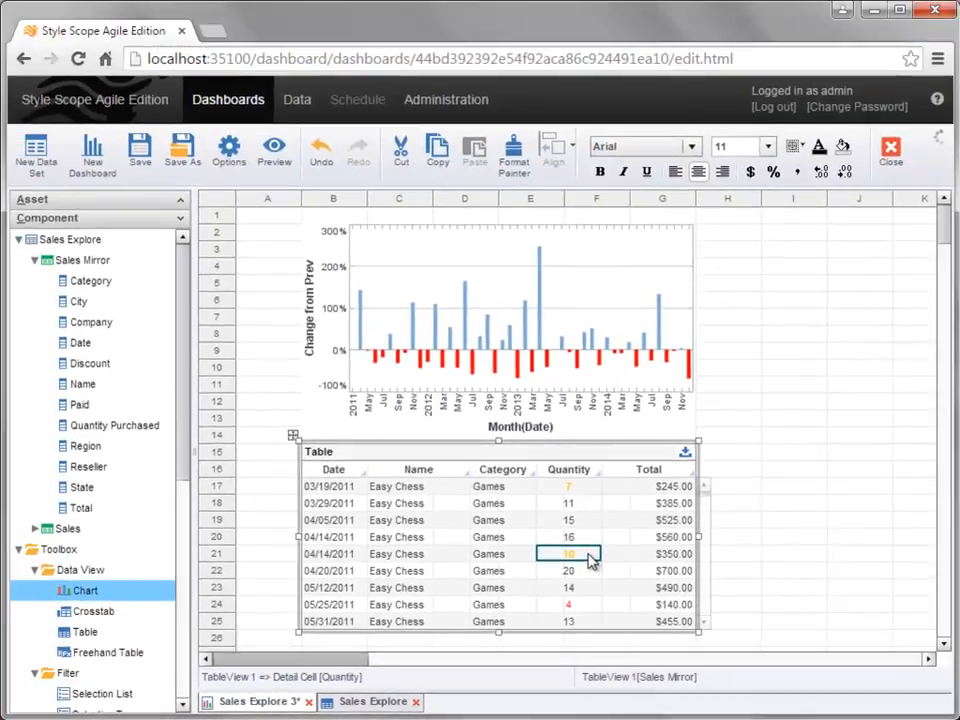
- Reopen the Quantity column's highlights and set both lessthan5 and lessthan10 to apply to the entire row
right_click(590, 560)
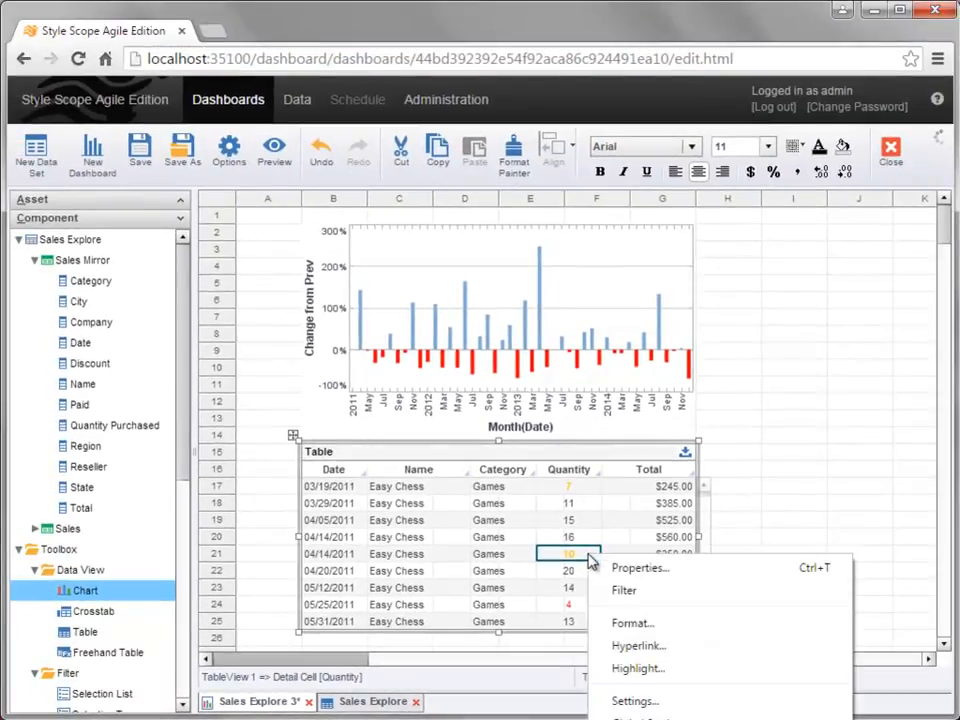
left_click(680, 669)
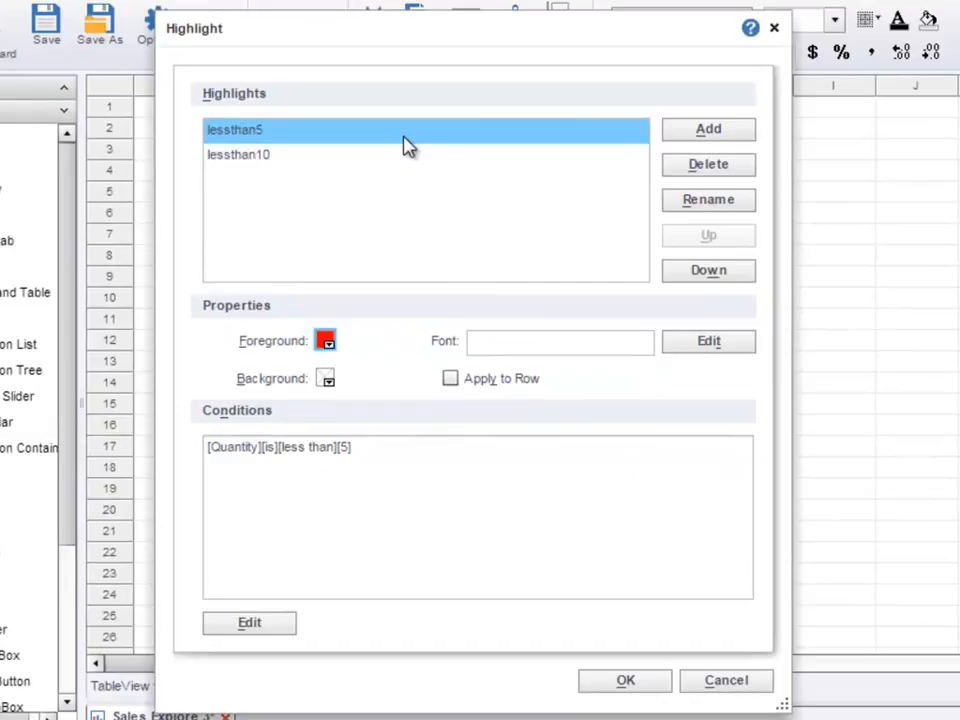
left_click(423, 231)
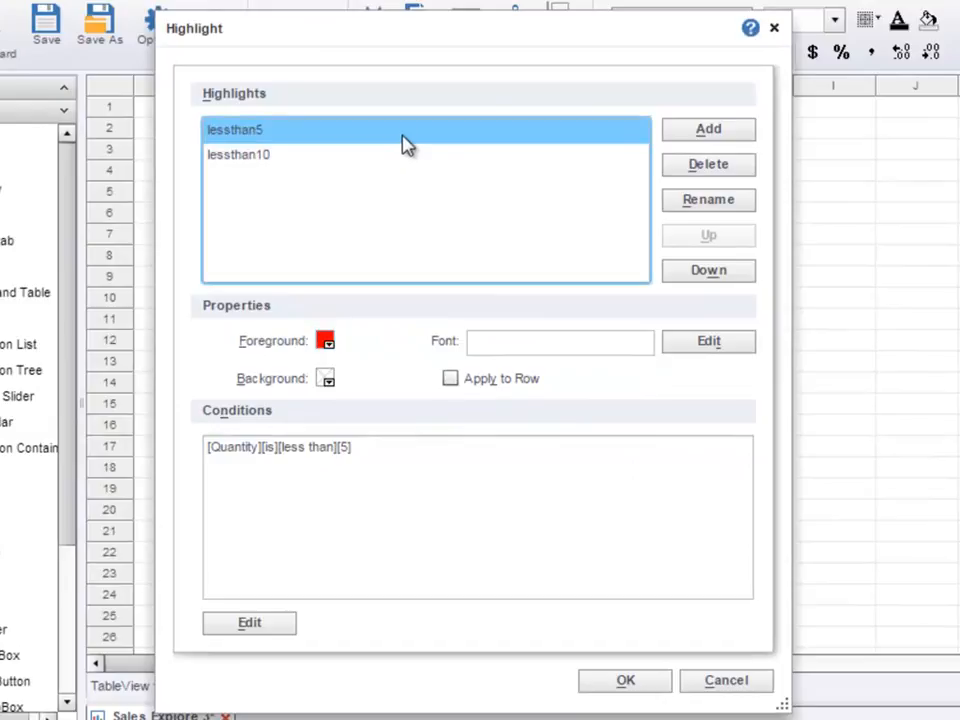
left_click(450, 380)
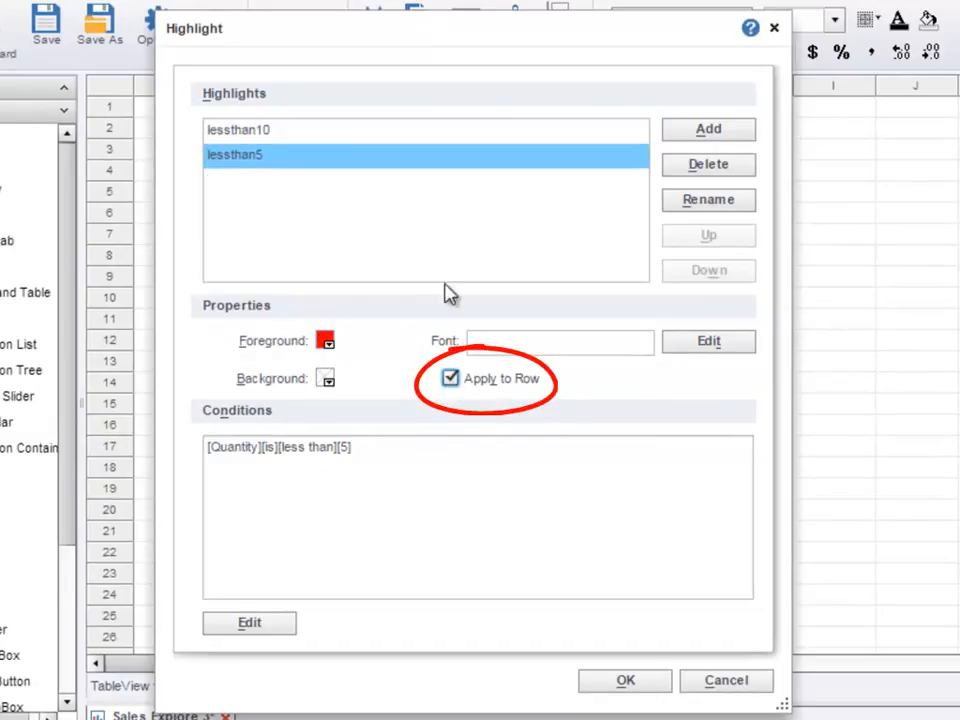
left_click(406, 132)
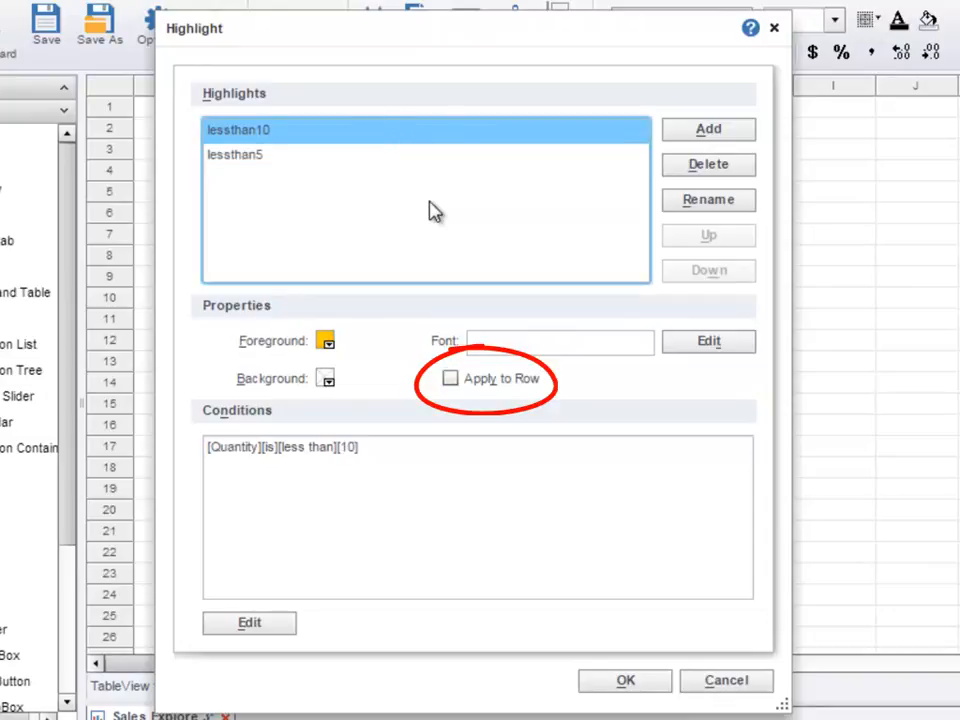
left_click(451, 379)
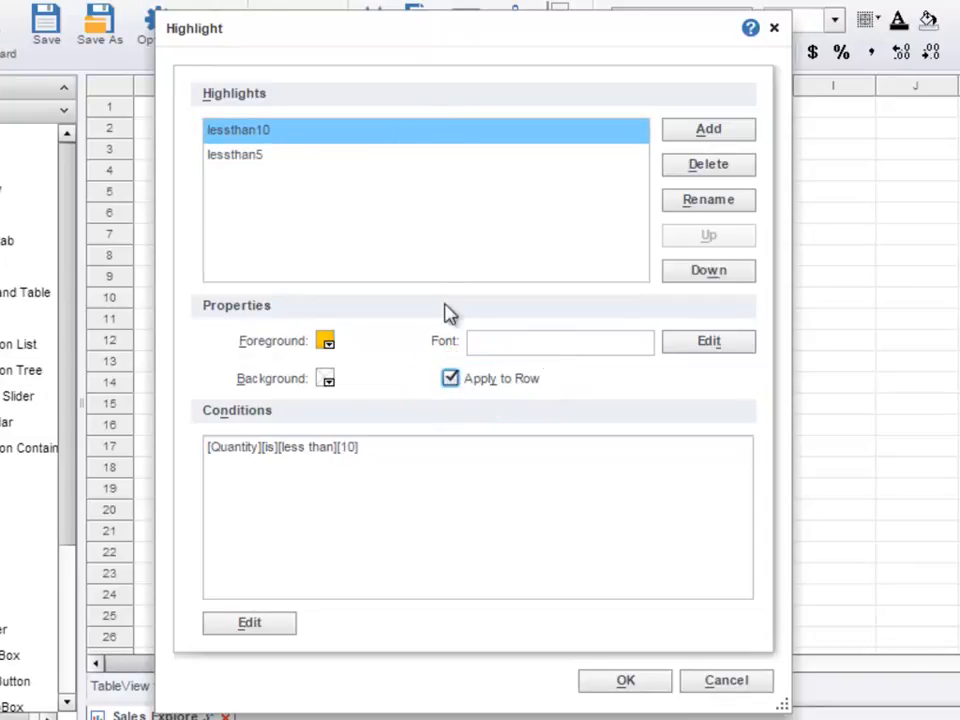
- Move the lessthan5 highlight above lessthan10 in the highlight order and apply the highlight settings
left_click(415, 168)
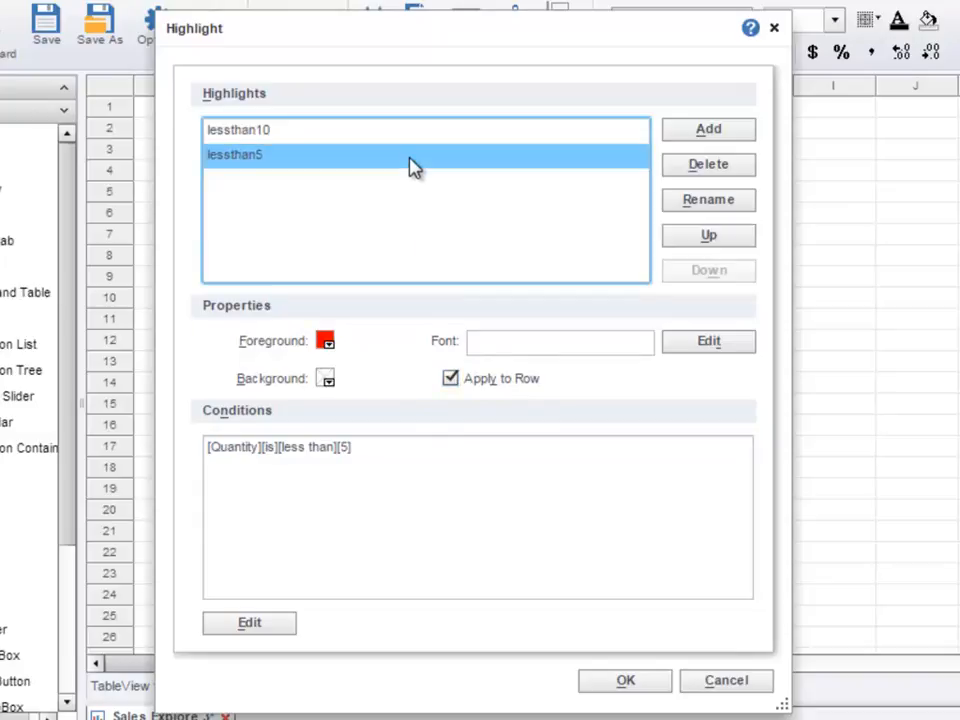
left_click(678, 237)
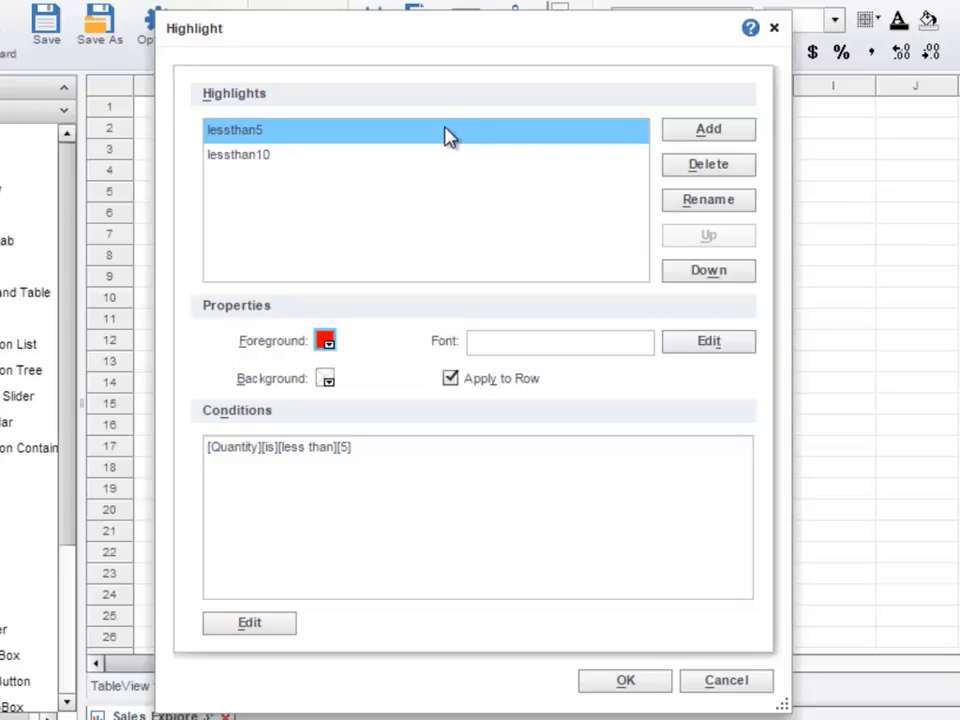
left_click(624, 681)
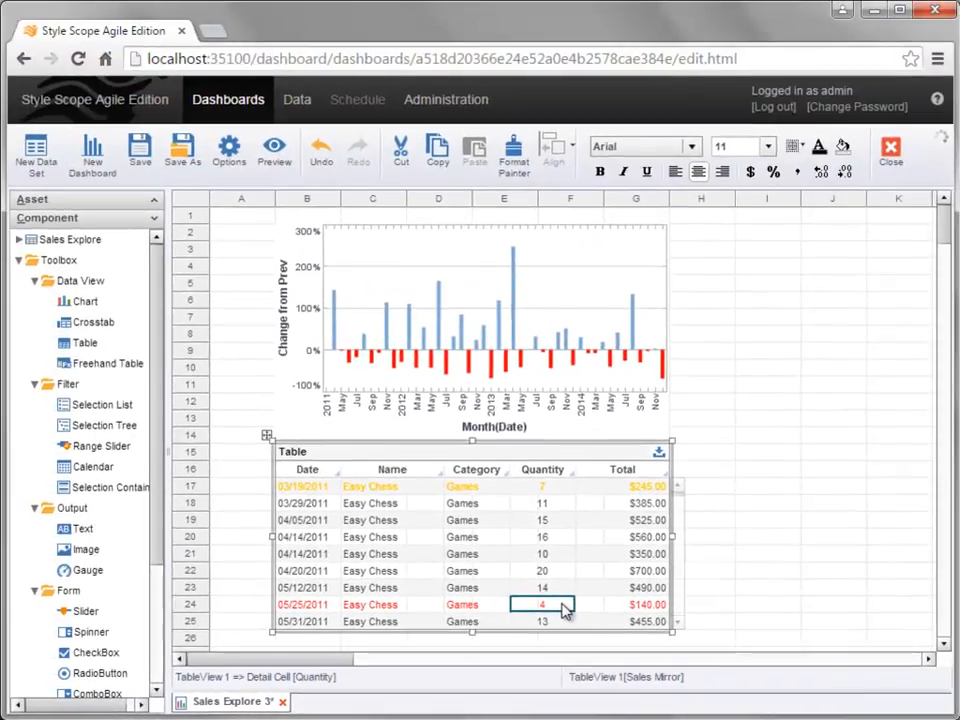
- Reopen the Quantity cell's highlights, move lessthan5 below lessthan10, and apply the new order
right_click(563, 610)
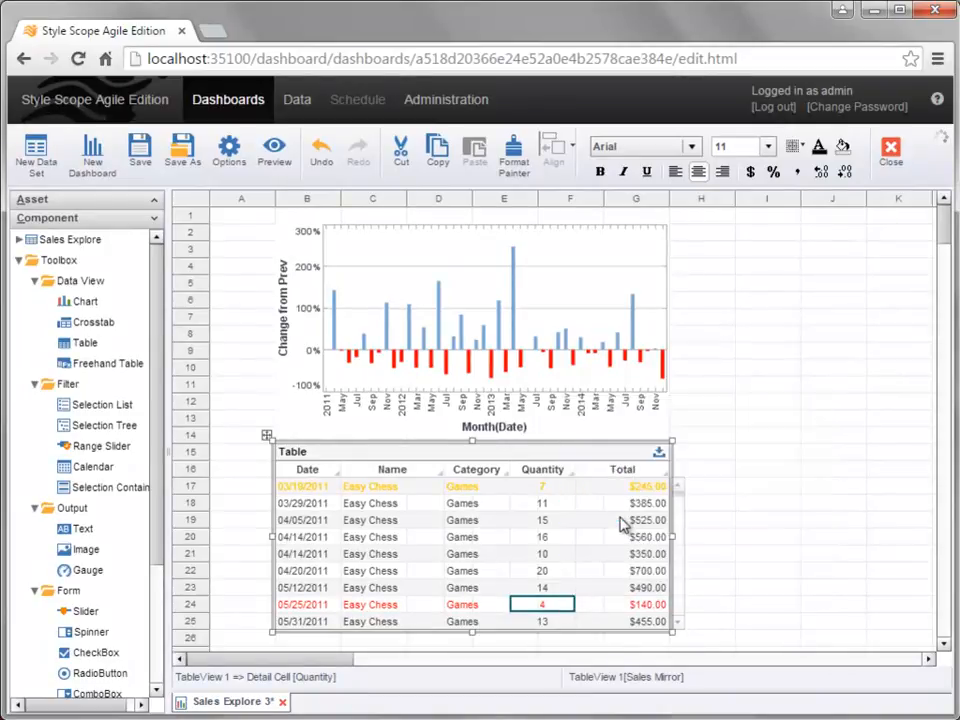
left_click(612, 512)
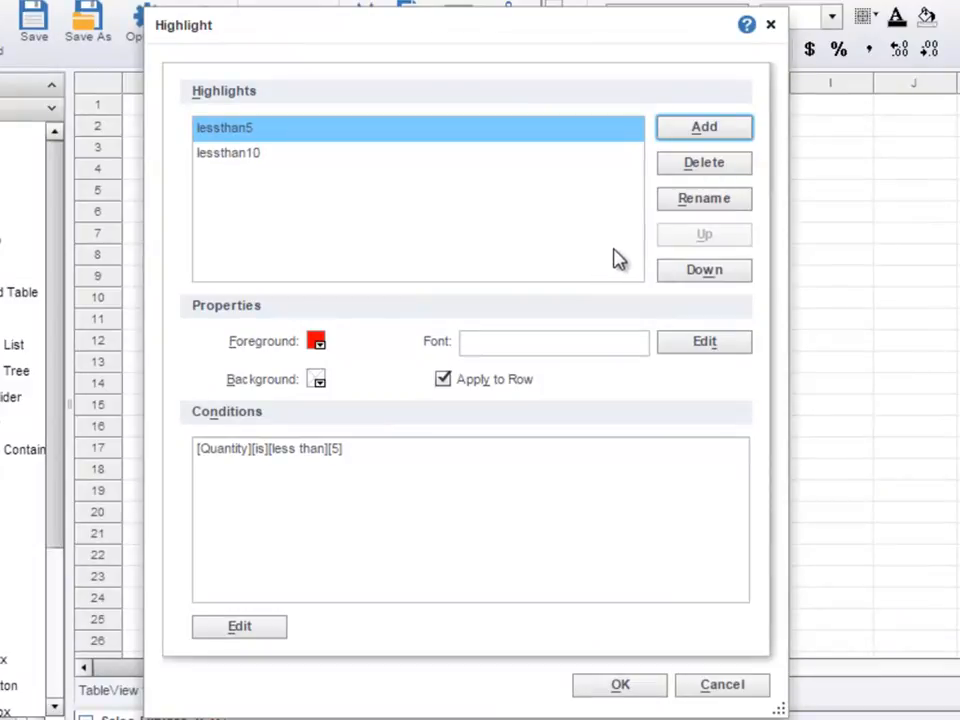
left_click(677, 271)
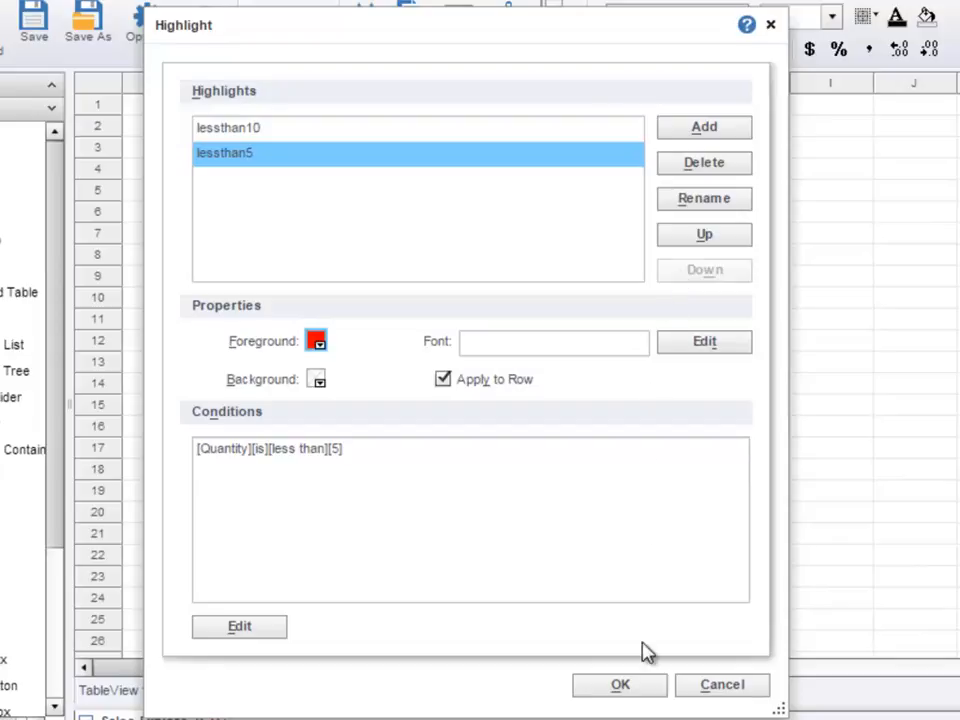
left_click(643, 686)
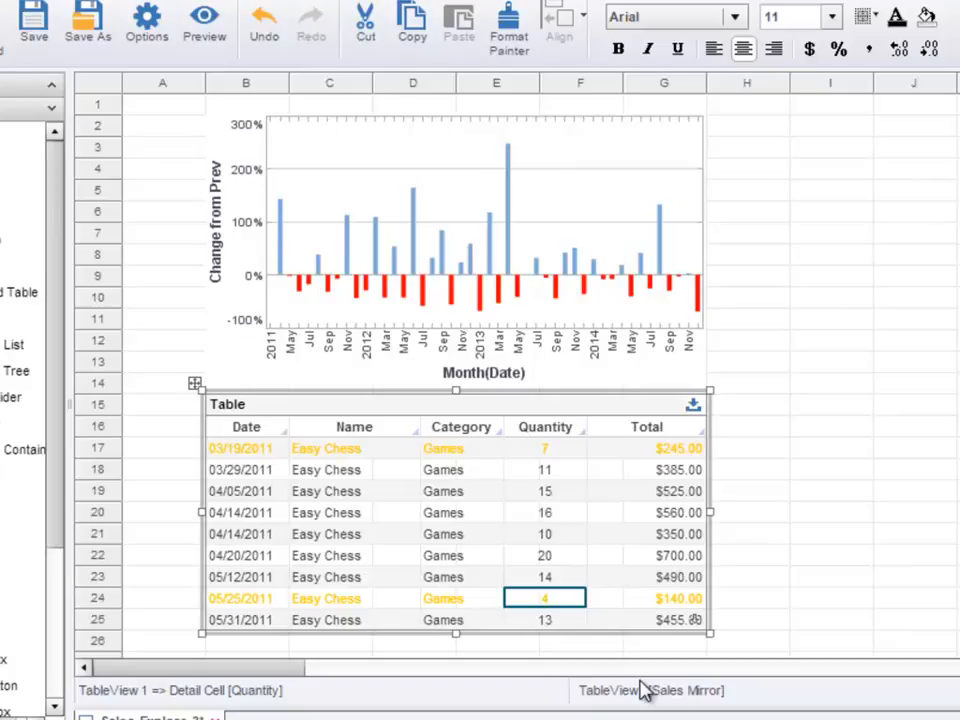
- Rename the Quantity column's lessthan10 highlight to from5to10
right_click(580, 598)
left_click(675, 491)
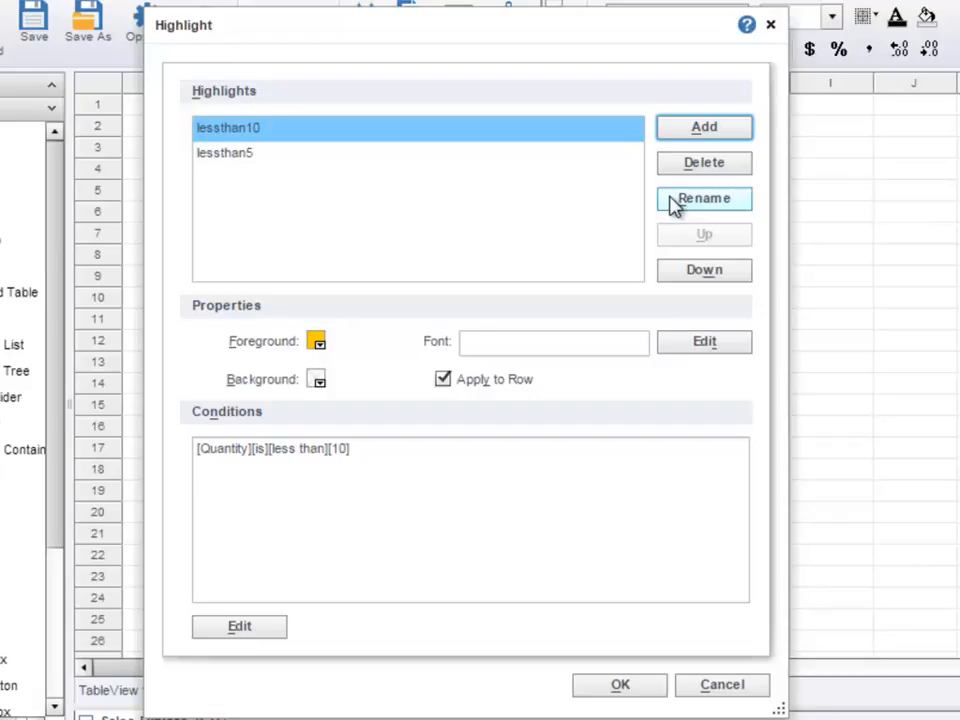
left_click(700, 198)
type("from")
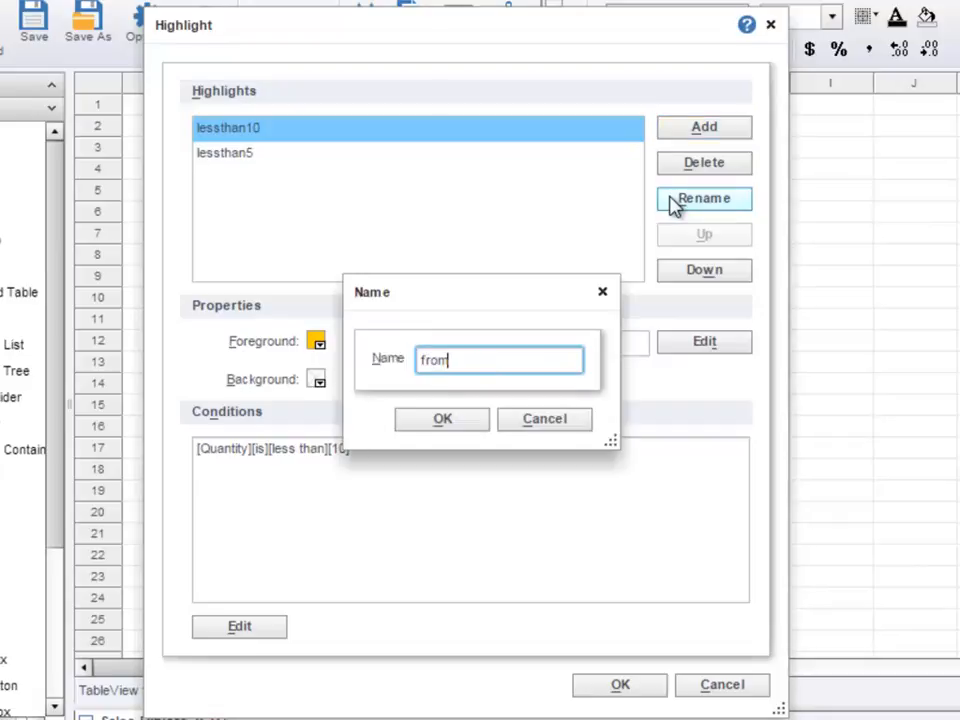
type("5to10")
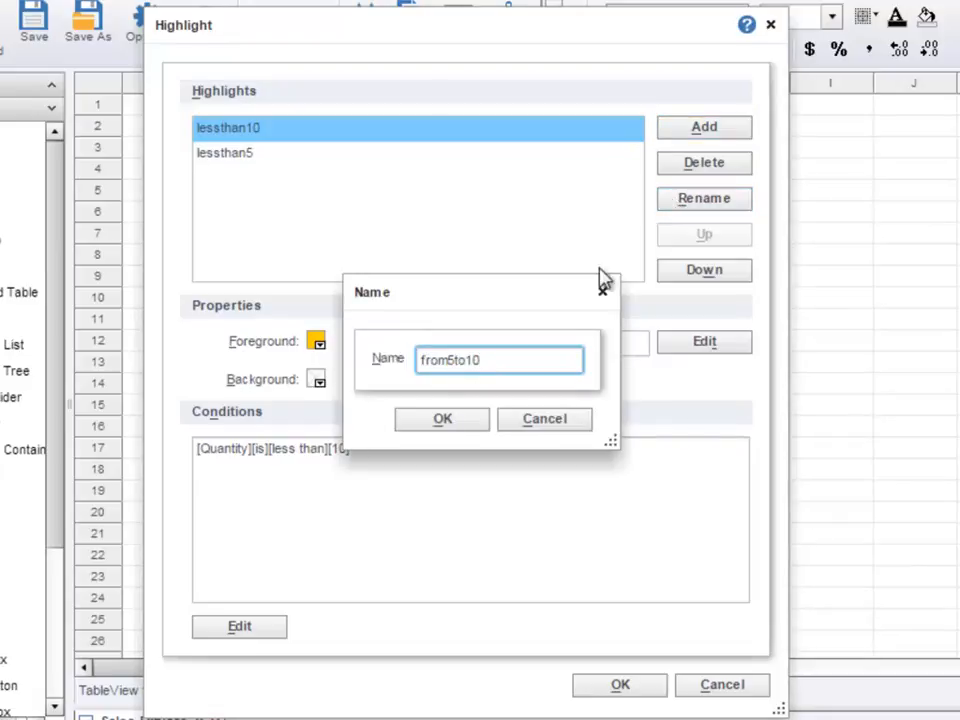
left_click(452, 428)
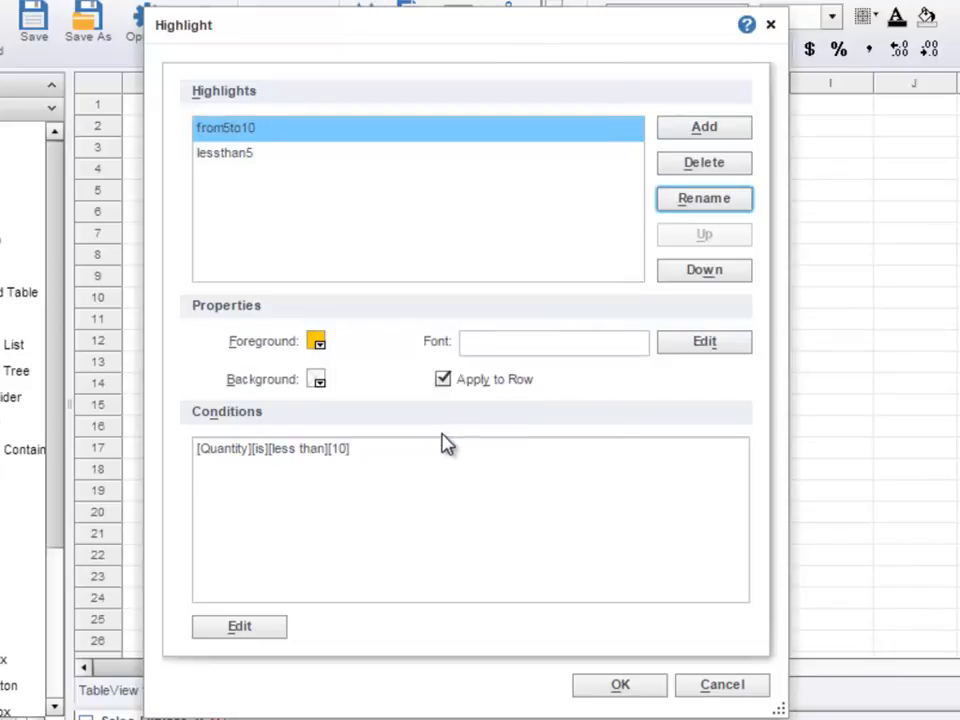
- Insert the condition "Quantity Purchased is greater than 5", joined with "and", into the from5to10 highlight and apply it to the table
left_click(276, 628)
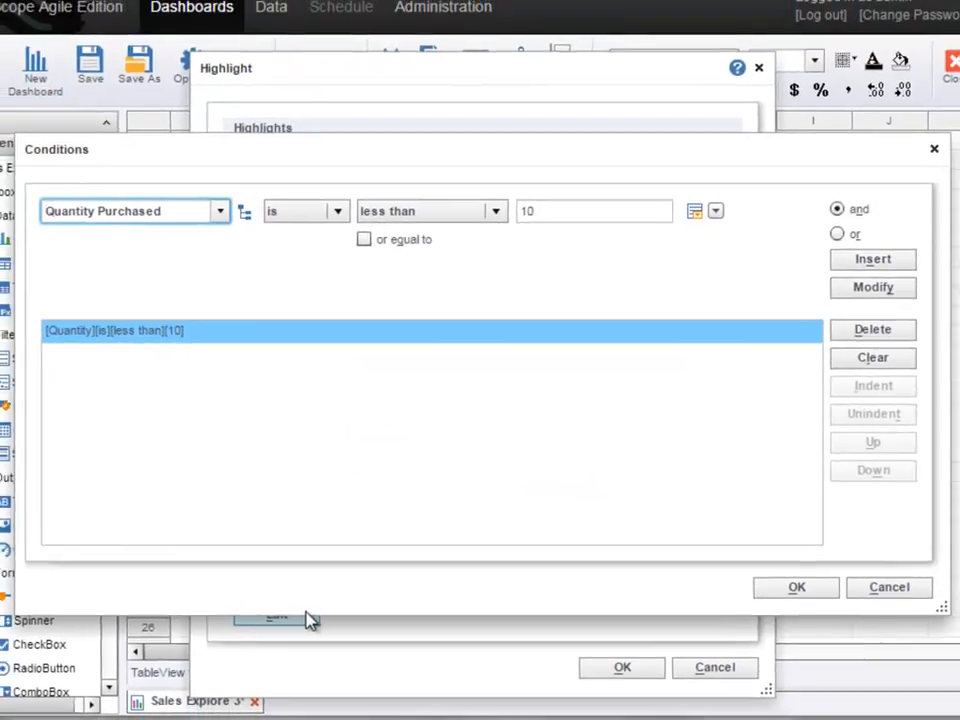
left_click(222, 212)
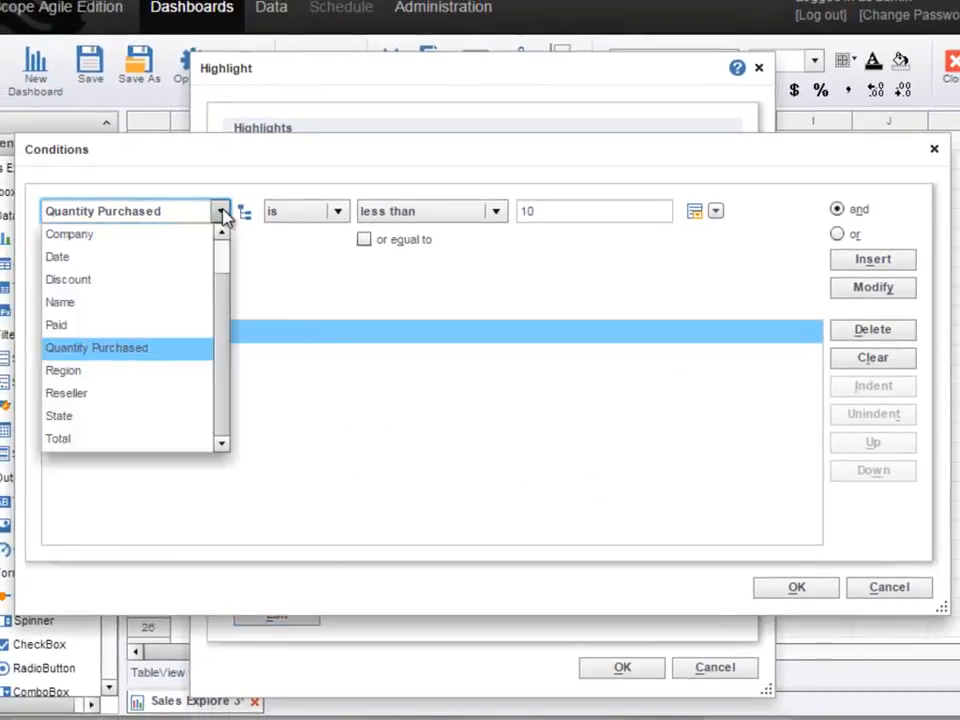
left_click(184, 348)
left_click(496, 212)
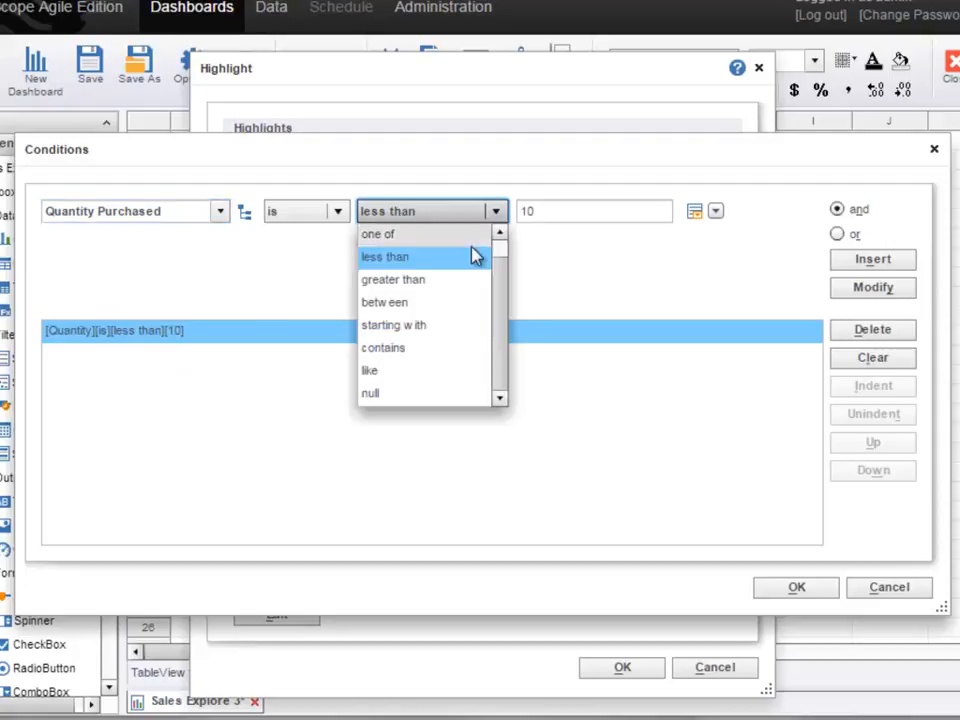
left_click(440, 283)
double_click(529, 211)
type("5")
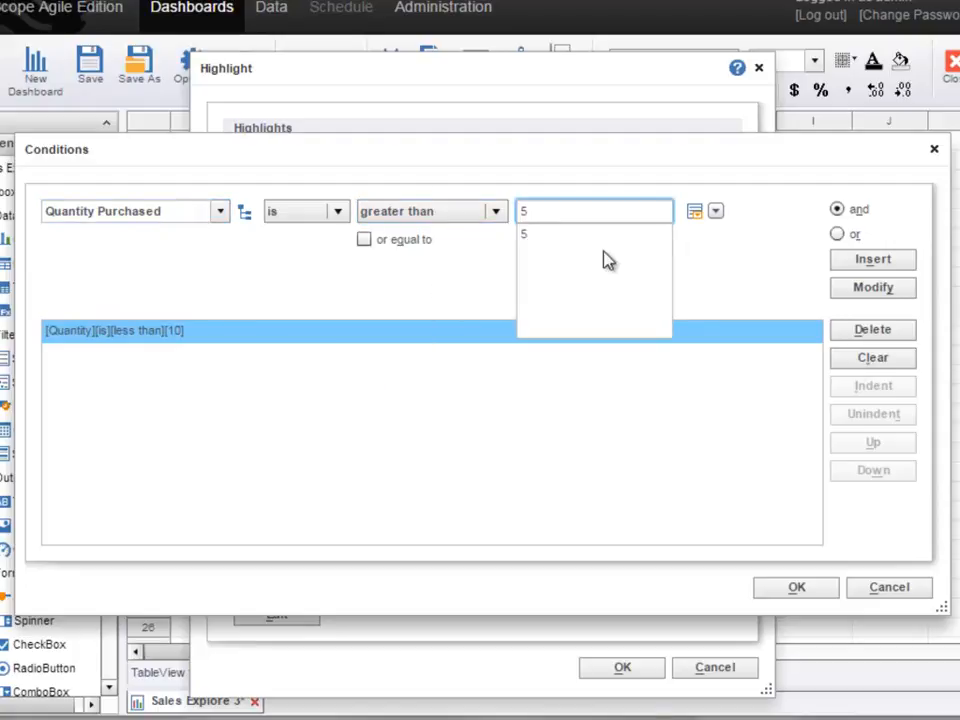
left_click(856, 262)
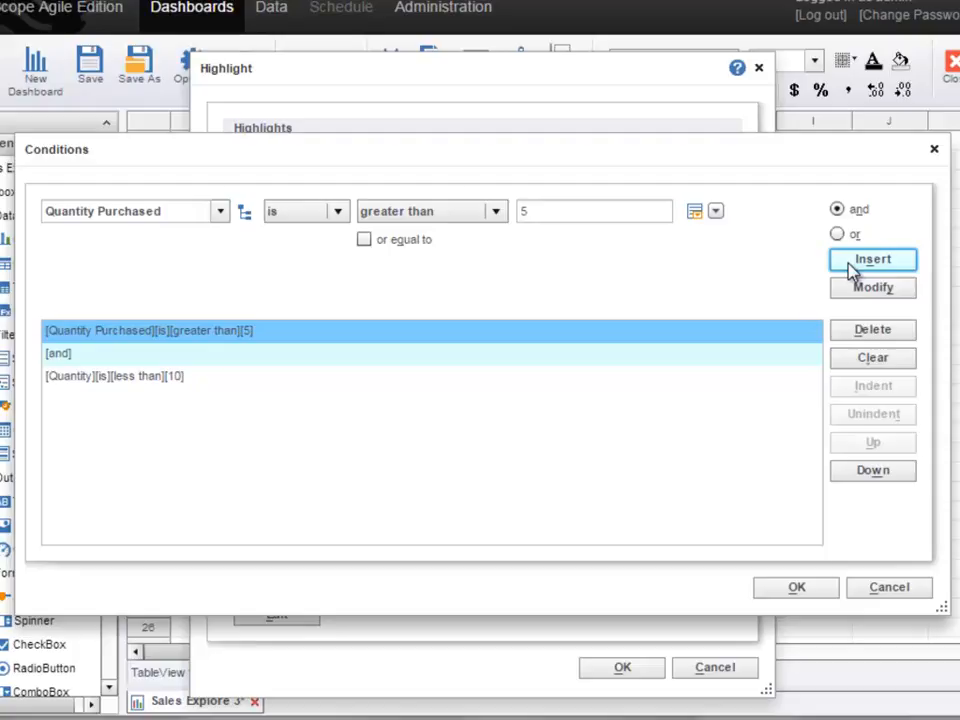
left_click(797, 588)
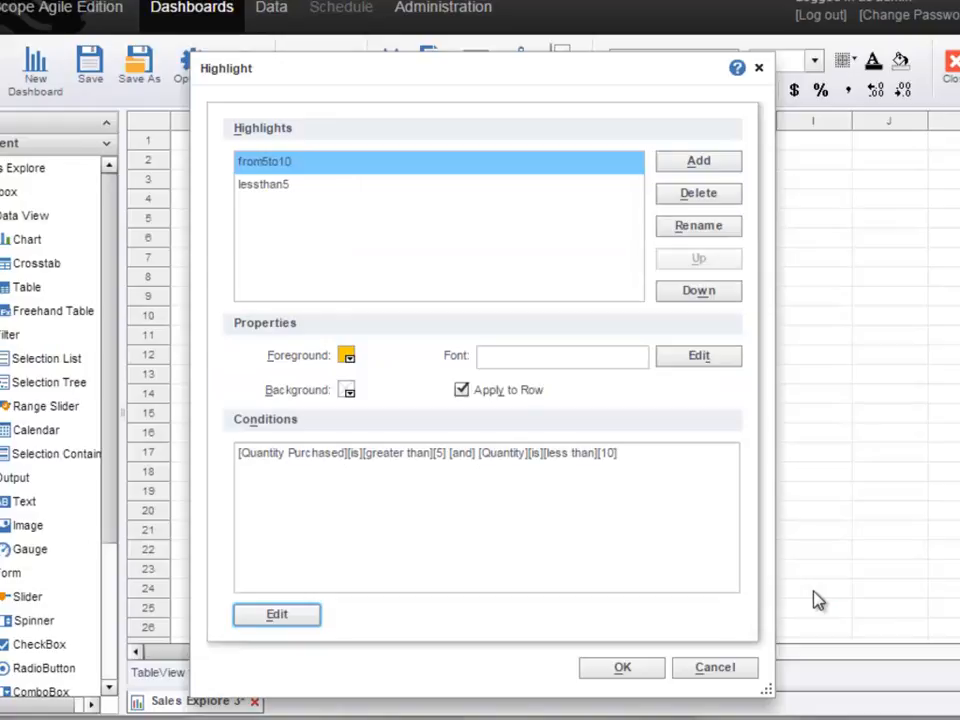
left_click(645, 674)
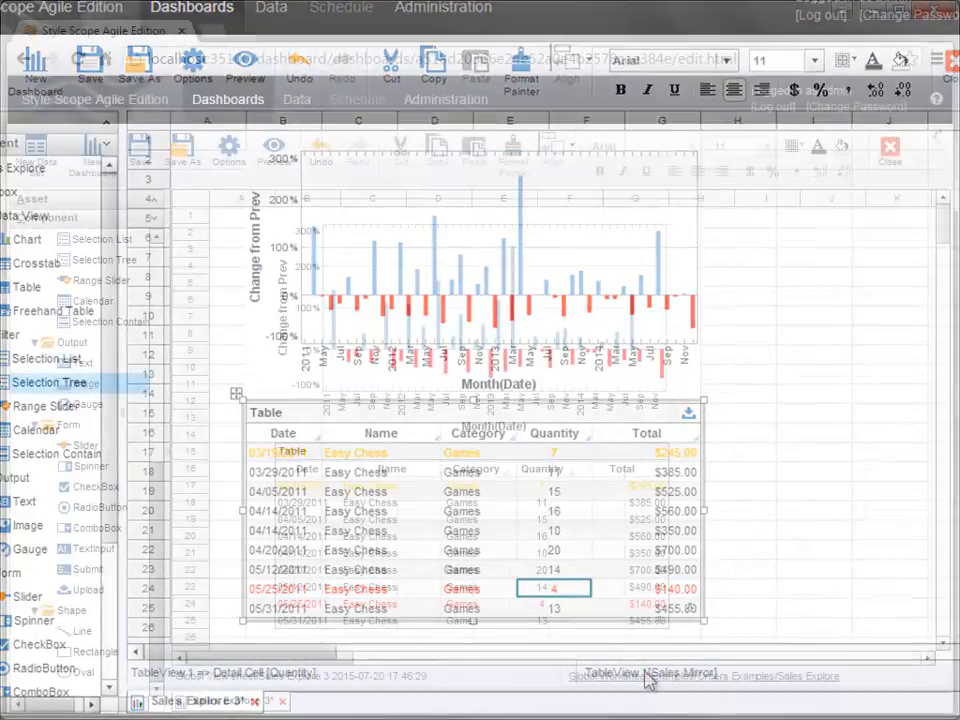